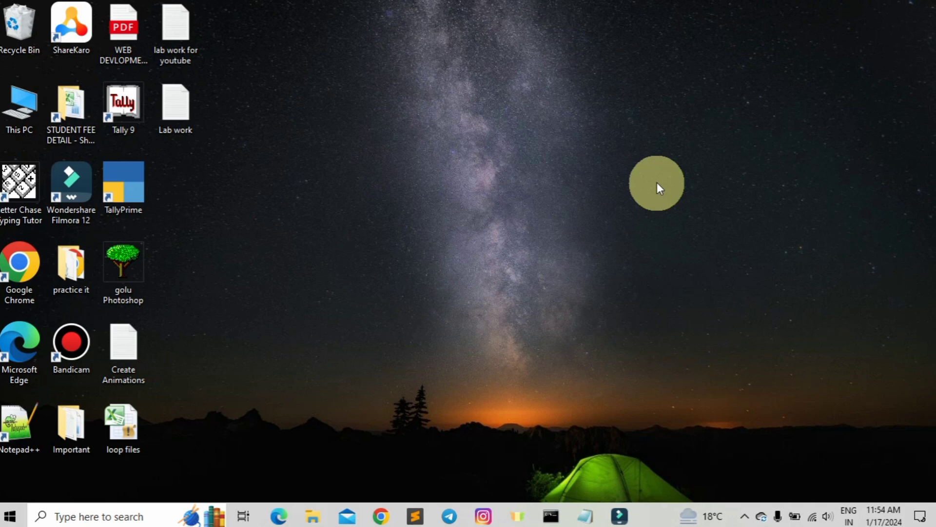
# Select desktop items in turn: Important, practice it, and the STUDENT FEE DETAIL shortcut
pyautogui.click(73, 426)
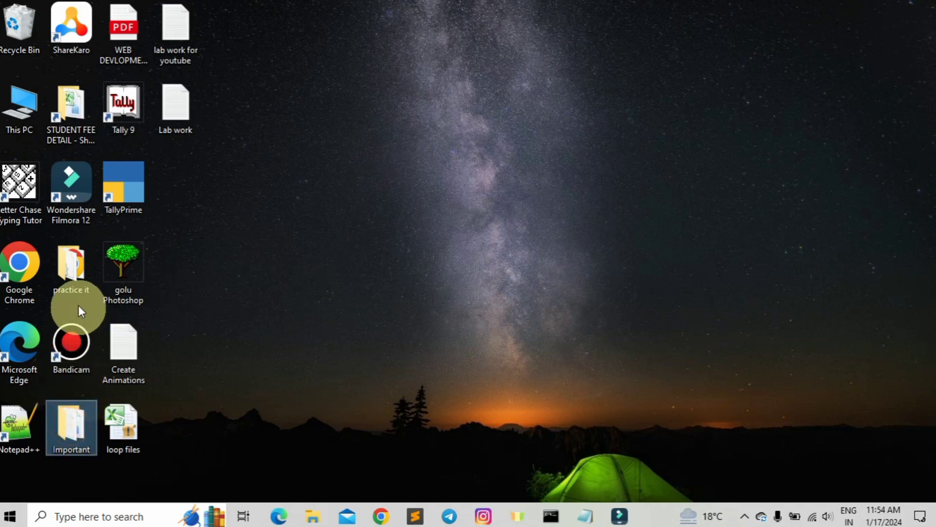
pyautogui.click(73, 277)
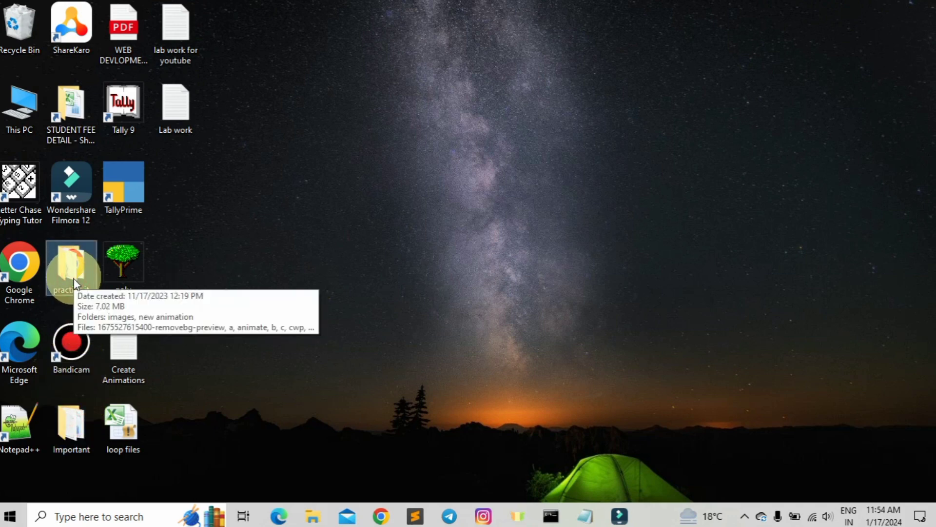
pyautogui.click(83, 424)
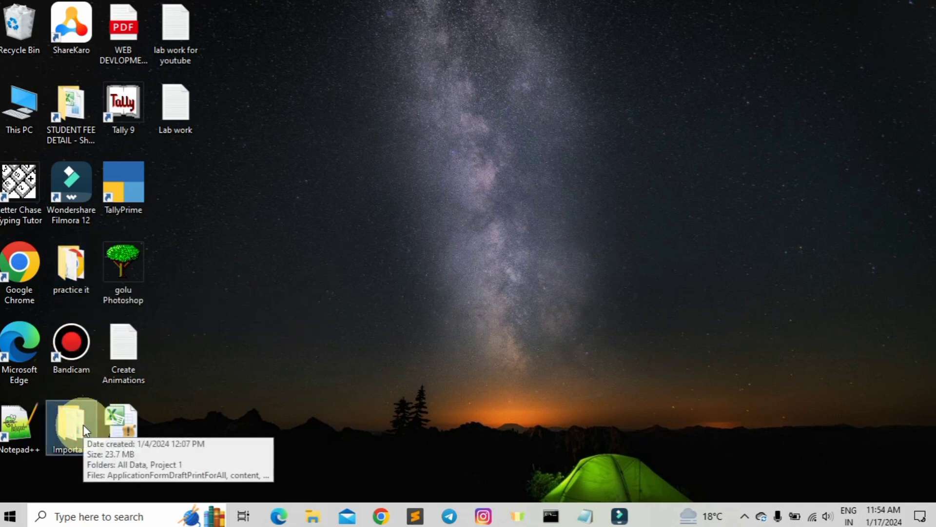
pyautogui.click(72, 119)
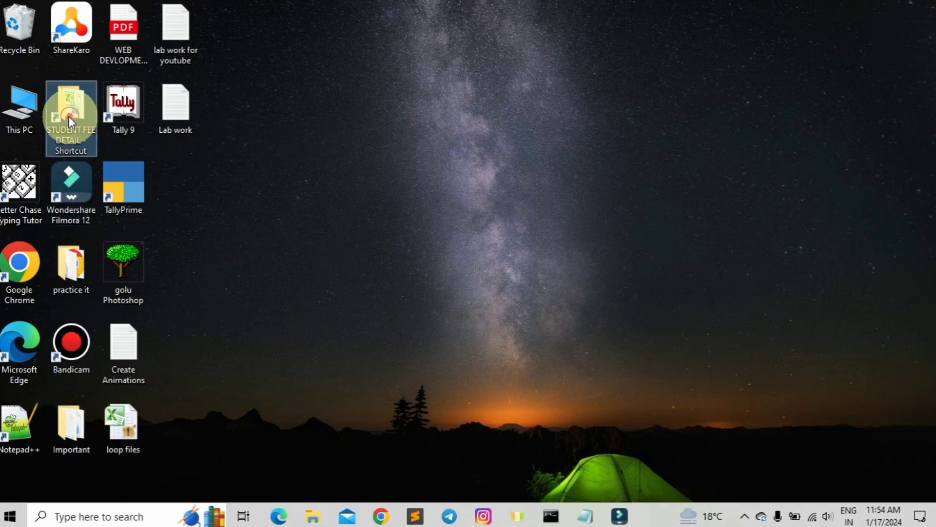
pyautogui.click(70, 116)
pyautogui.click(69, 258)
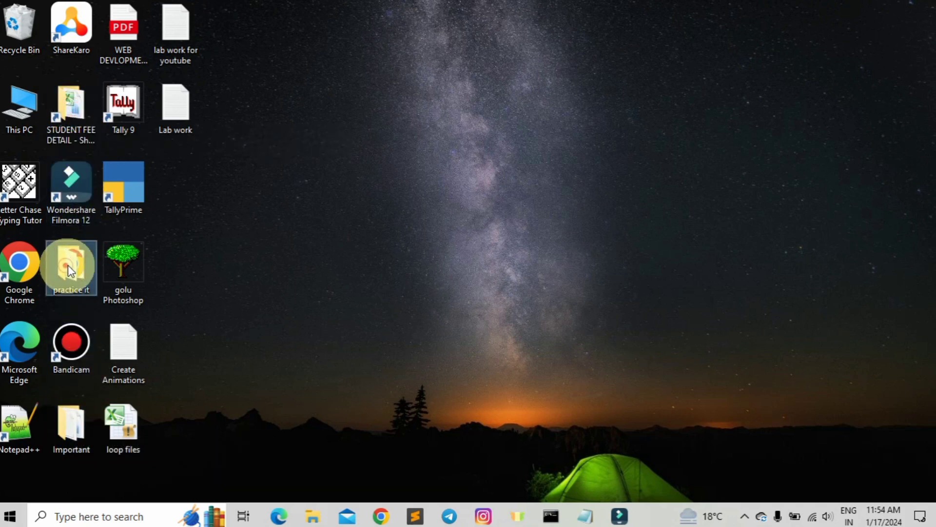
pyautogui.click(69, 433)
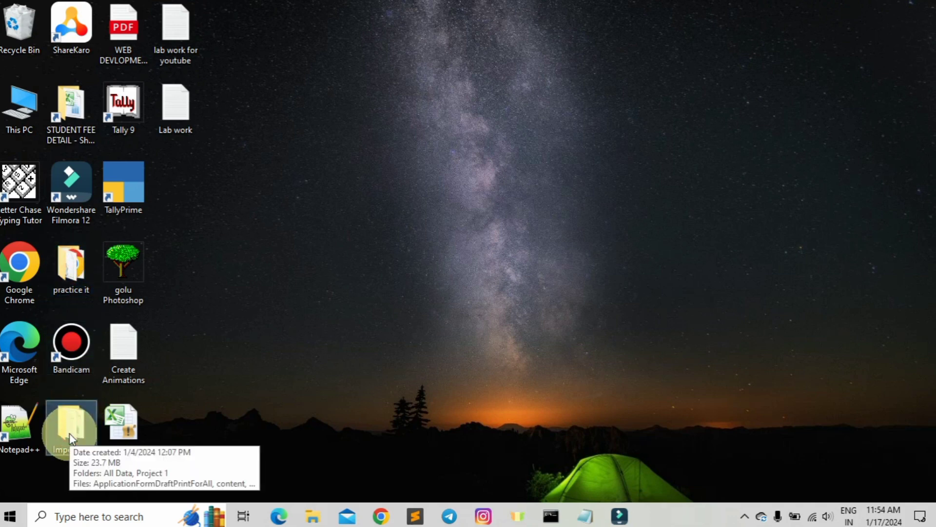
# Check the Important folder's properties, highlighting its type 'File folder', then close them
pyautogui.rightClick(69, 433)
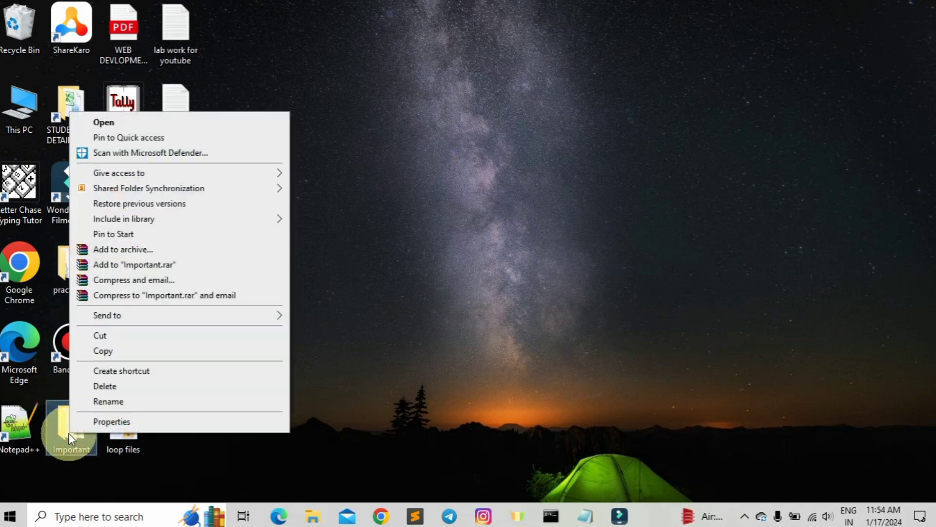
pyautogui.click(111, 423)
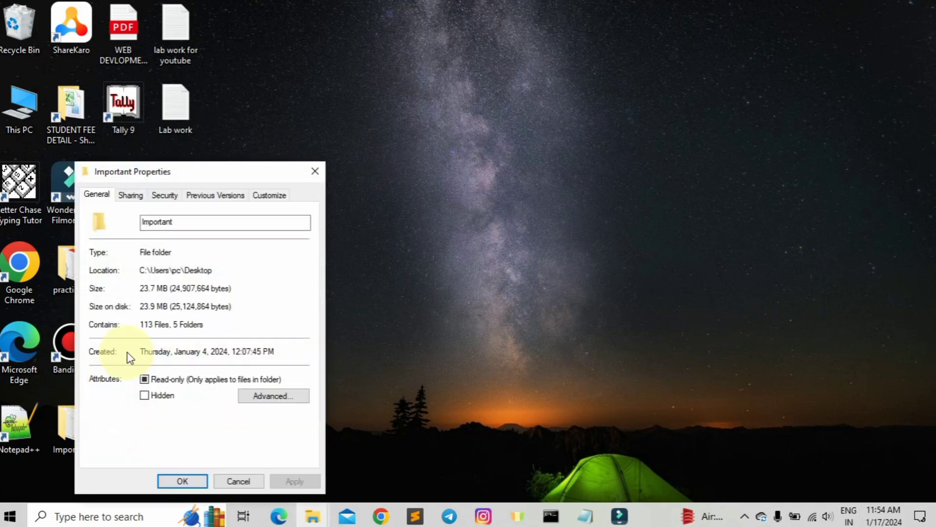
pyautogui.moveTo(174, 252); pyautogui.dragTo(138, 252)
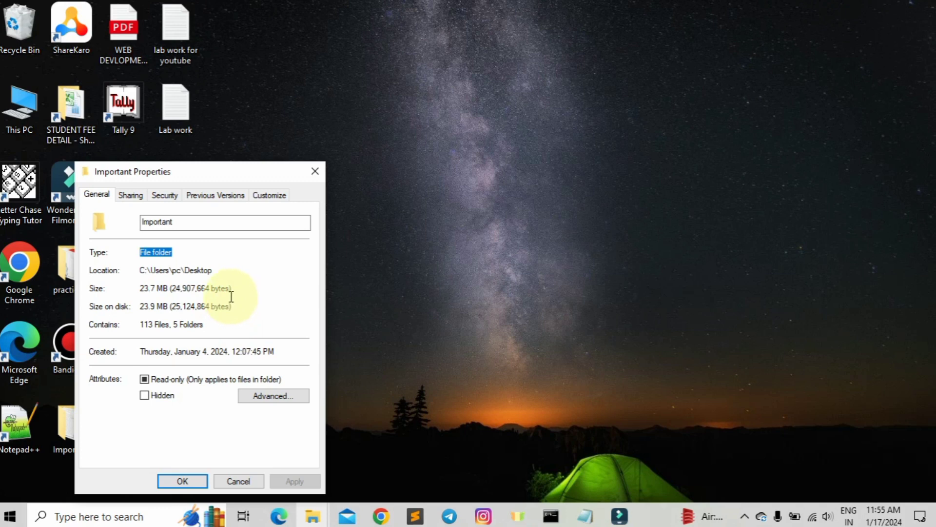
pyautogui.click(315, 171)
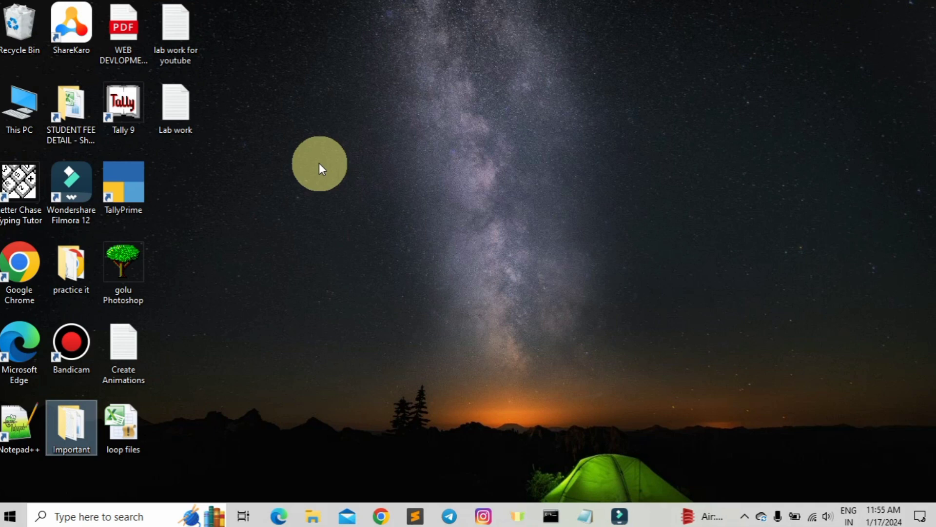
# Select the Lab work file and zoom in twice around it with Magnifier (Win + Plus)
pyautogui.click(183, 112)
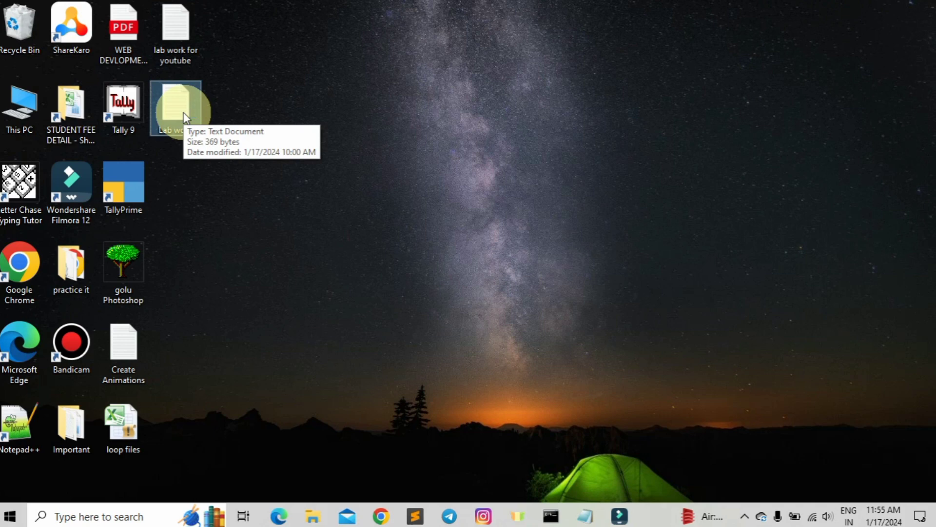
pyautogui.press('super+plus')
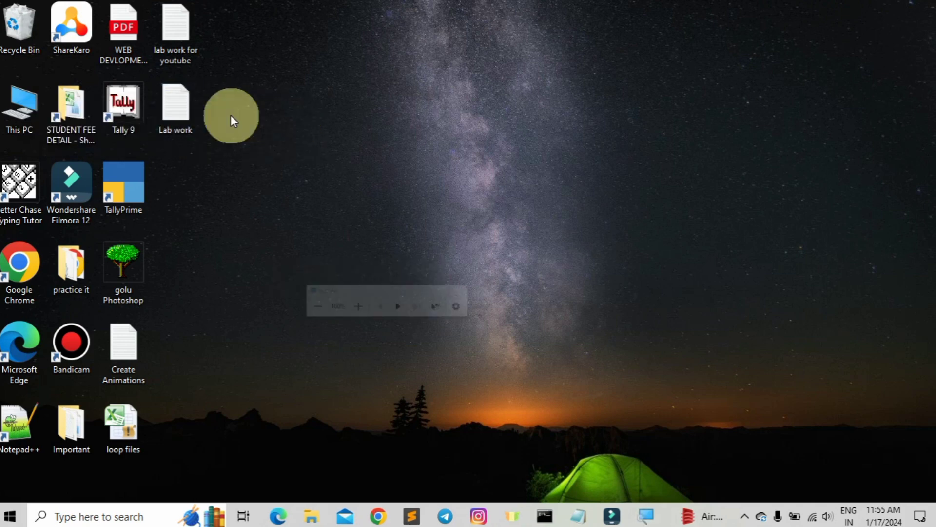
pyautogui.press('super+plus')
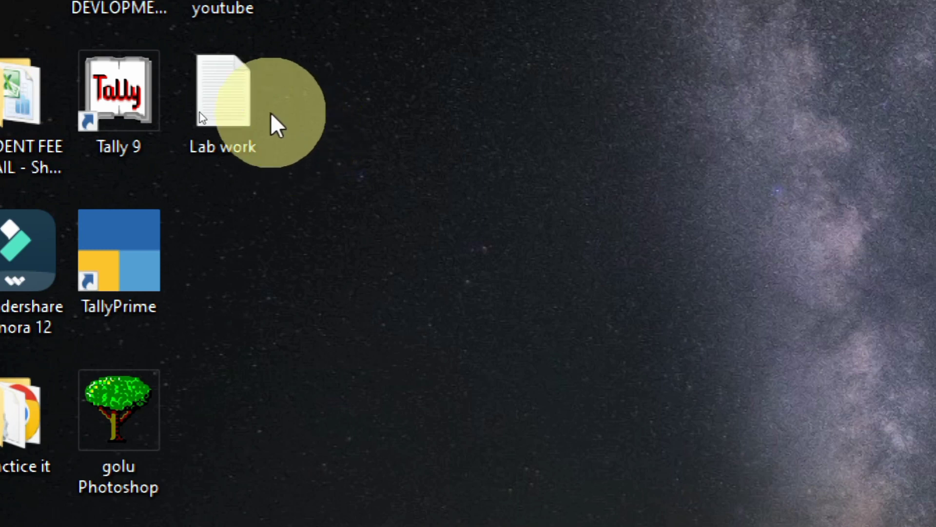
pyautogui.rightClick(231, 77)
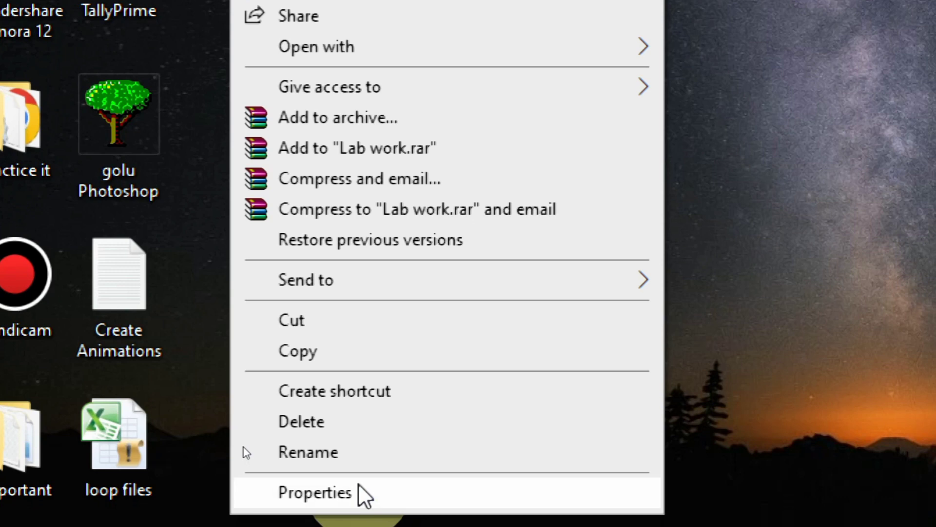
pyautogui.click(364, 494)
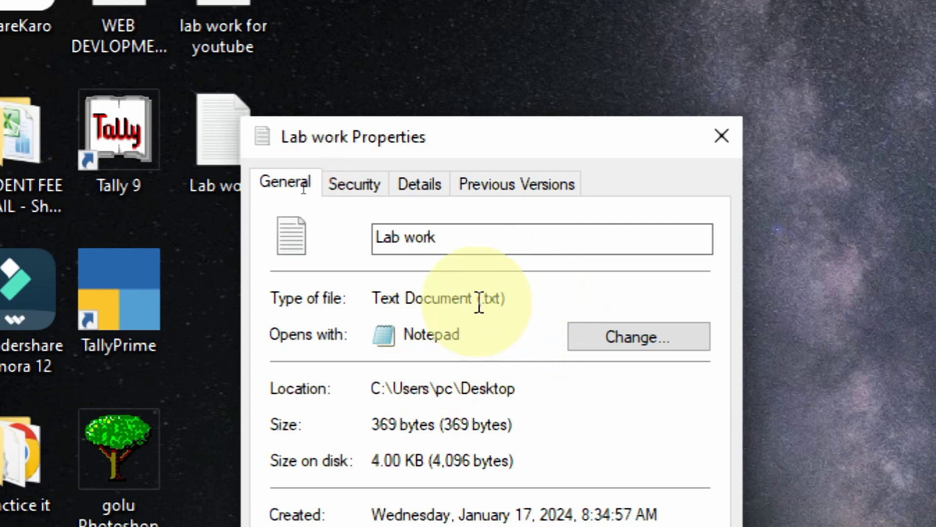
pyautogui.moveTo(478, 298); pyautogui.dragTo(503, 297)
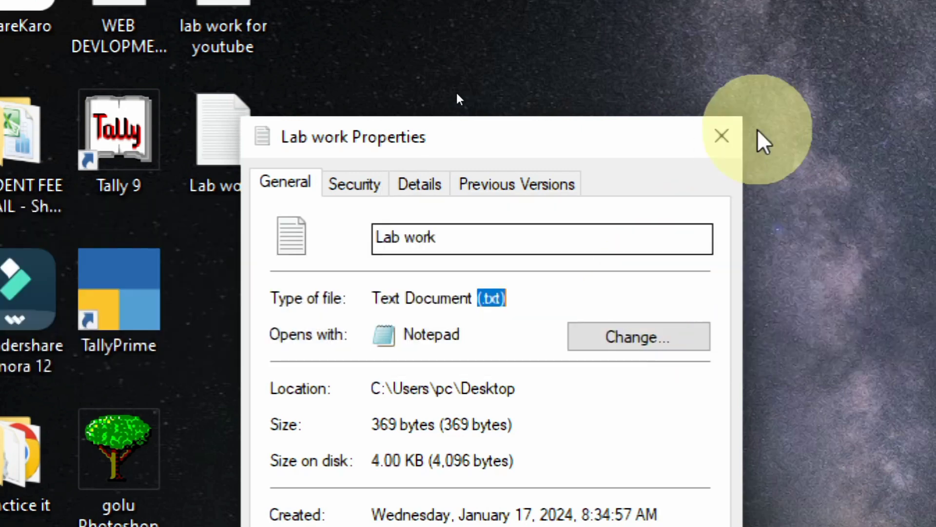
pyautogui.click(722, 138)
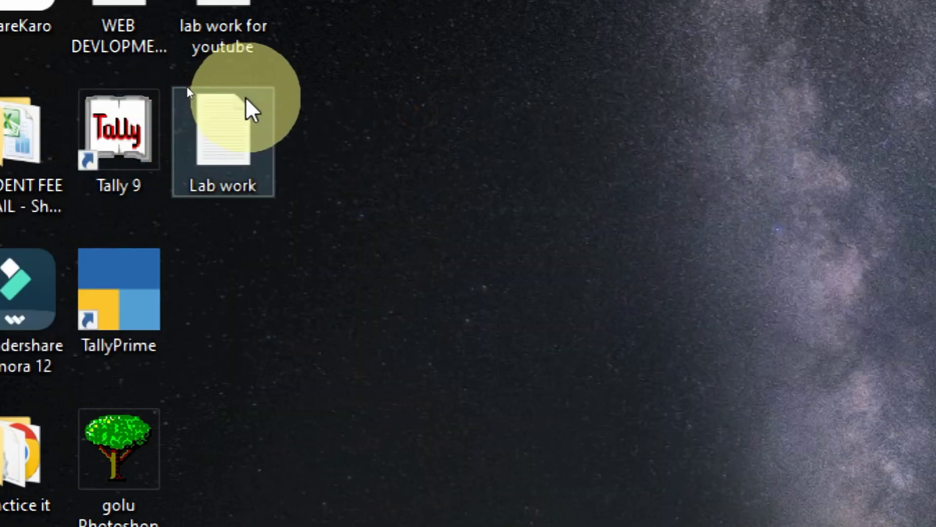
# Run 'NOTEPAD' from the Win+R box to get a blank Untitled Notepad, then close it
pyautogui.click(221, 128)
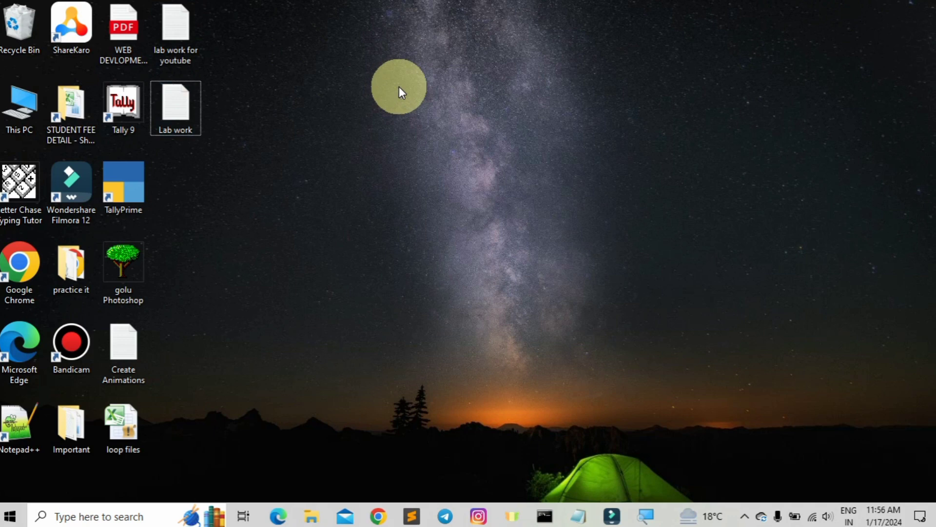
pyautogui.press('super')
pyautogui.press('super')
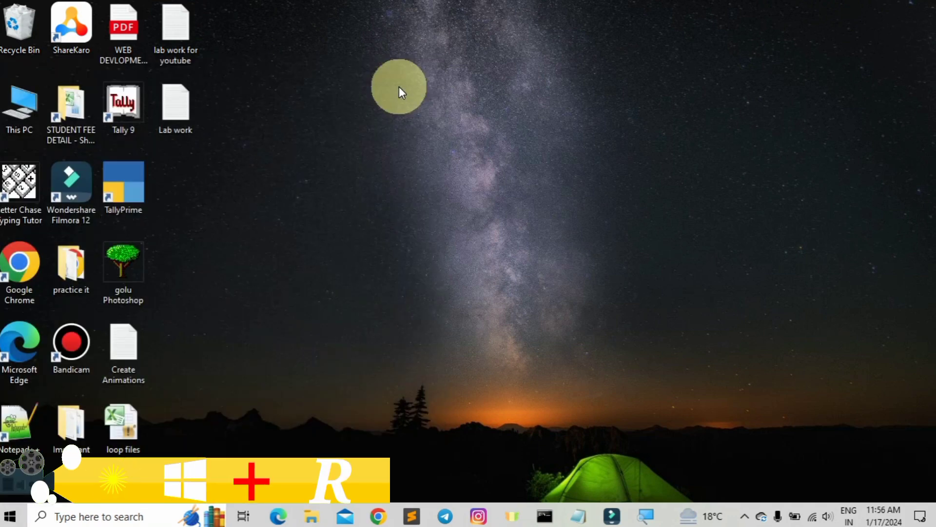
pyautogui.press('super+r')
pyautogui.click(180, 430)
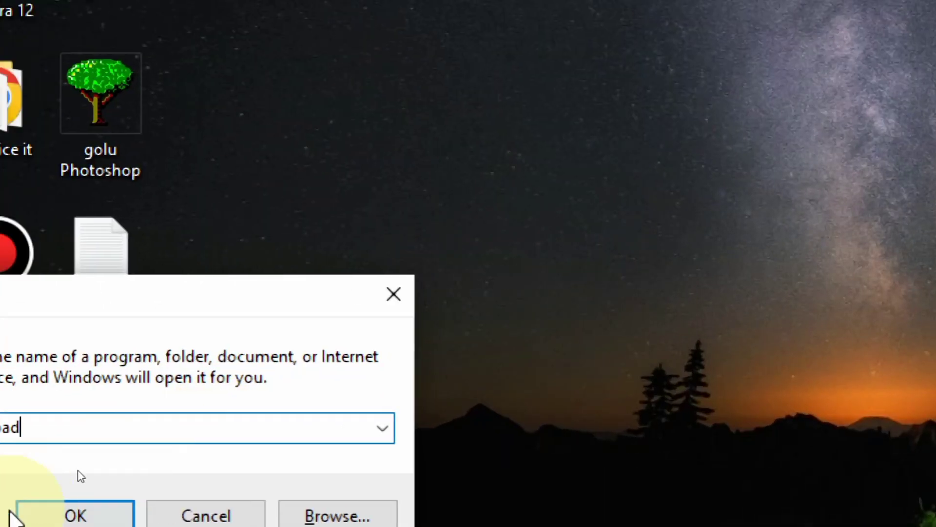
pyautogui.press('BackSpace')
pyautogui.press('BackSpace')
pyautogui.press('BackSpace')
pyautogui.press('BackSpace')
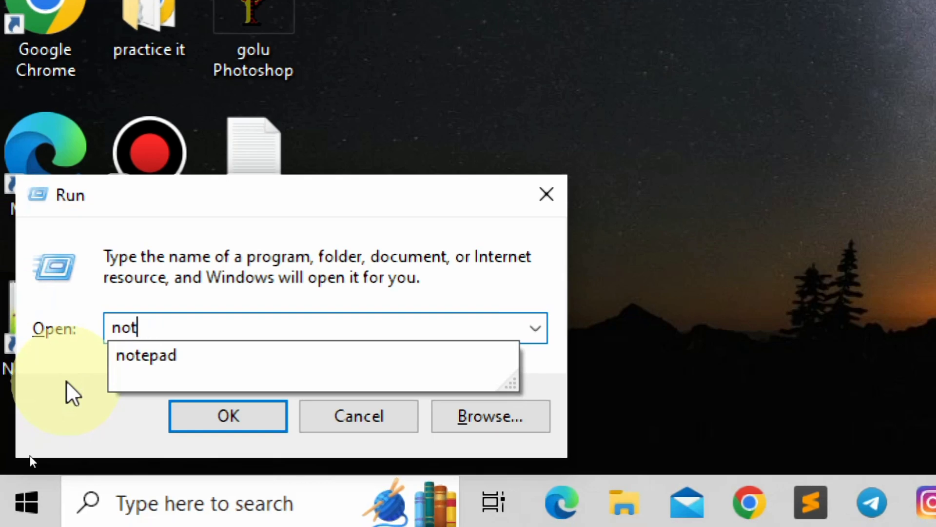
pyautogui.press('BackSpace')
pyautogui.press('BackSpace')
pyautogui.press('BackSpace')
pyautogui.write('nOTEPAD')
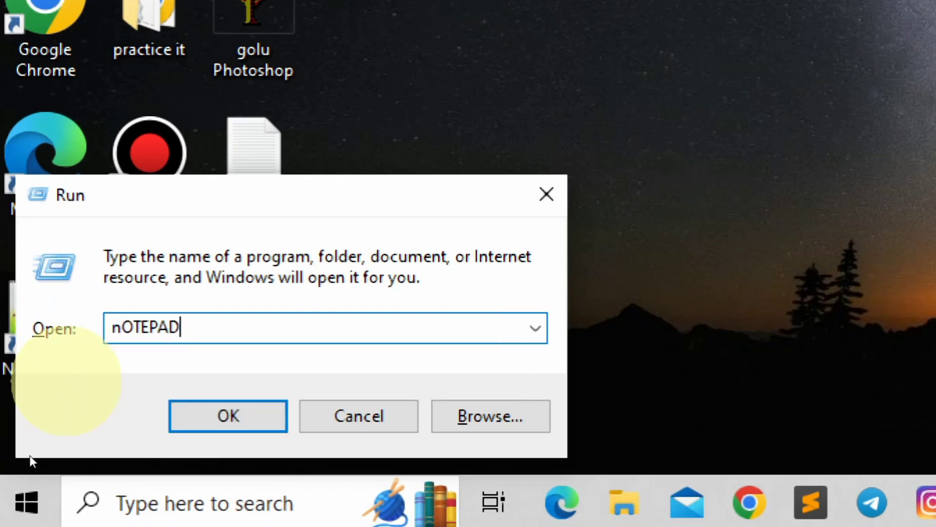
pyautogui.press('BackSpace')
pyautogui.press('BackSpace')
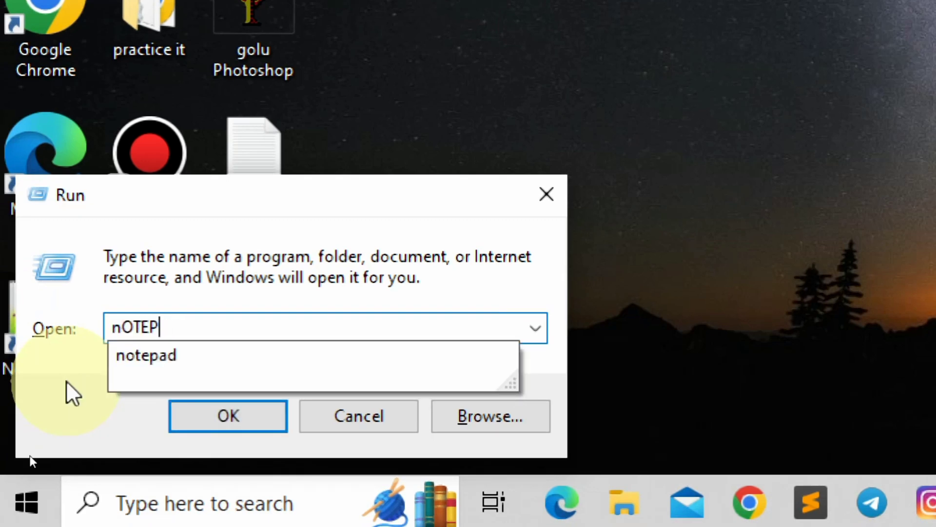
pyautogui.press('BackSpace')
pyautogui.press('BackSpace')
pyautogui.press('BackSpace')
pyautogui.write('NOTEPAD')
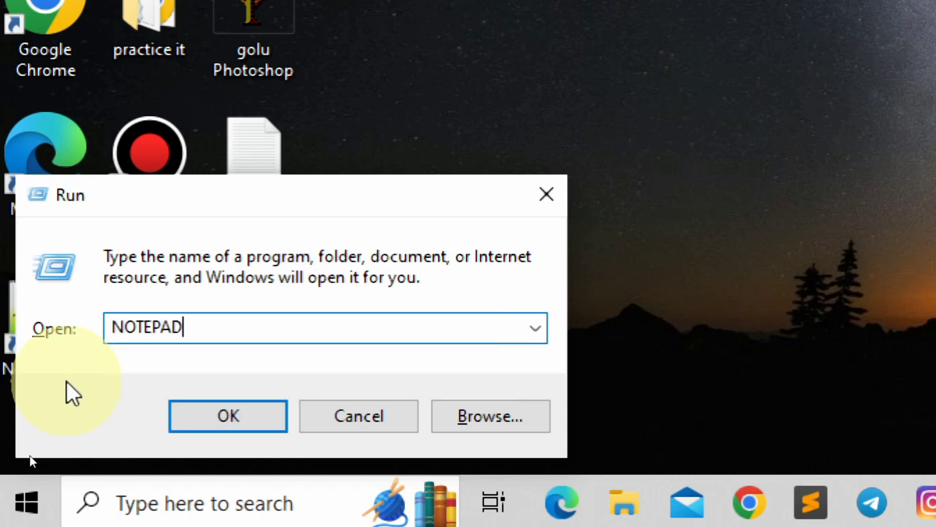
pyautogui.click(215, 417)
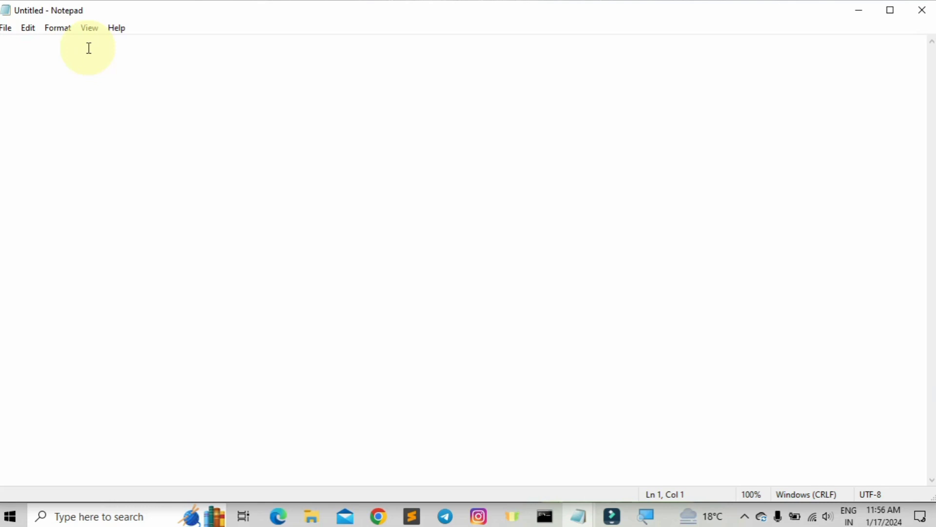
pyautogui.click(922, 10)
# Start Notepad from the Start menu's Windows Accessories group, giving a blank Untitled document
pyautogui.click(336, 188)
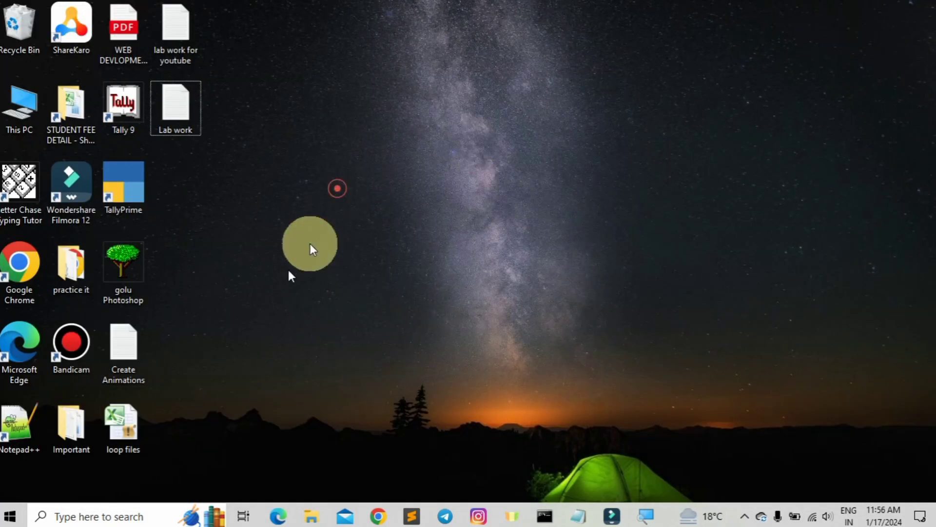
pyautogui.click(13, 516)
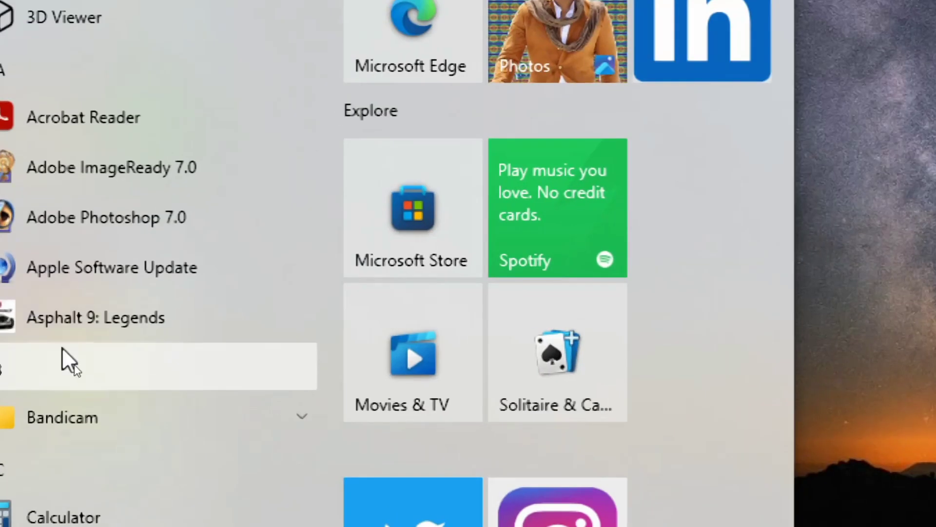
pyautogui.scroll(-5, 291, 318)
pyautogui.scroll(-2, 292, 321)
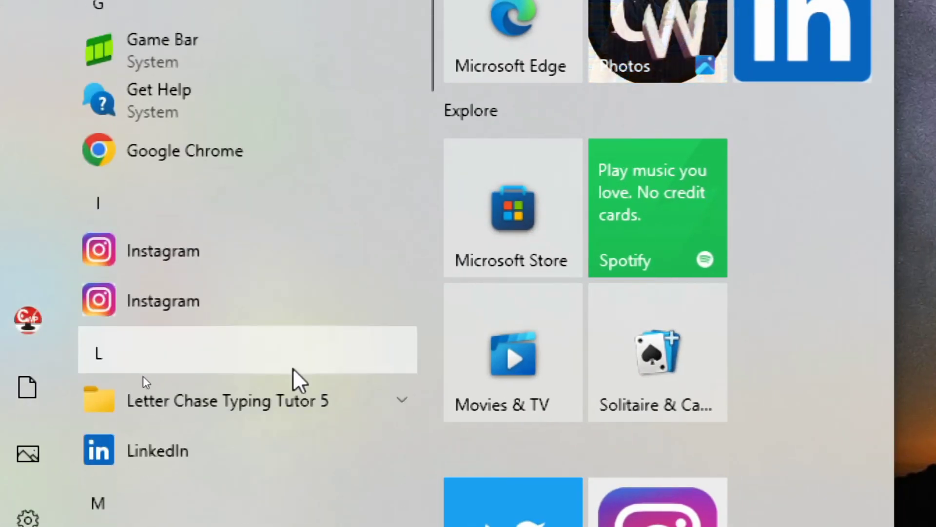
pyautogui.scroll(-5, 297, 326)
pyautogui.scroll(-4, 308, 332)
pyautogui.scroll(-10, 317, 341)
pyautogui.scroll(-4, 324, 361)
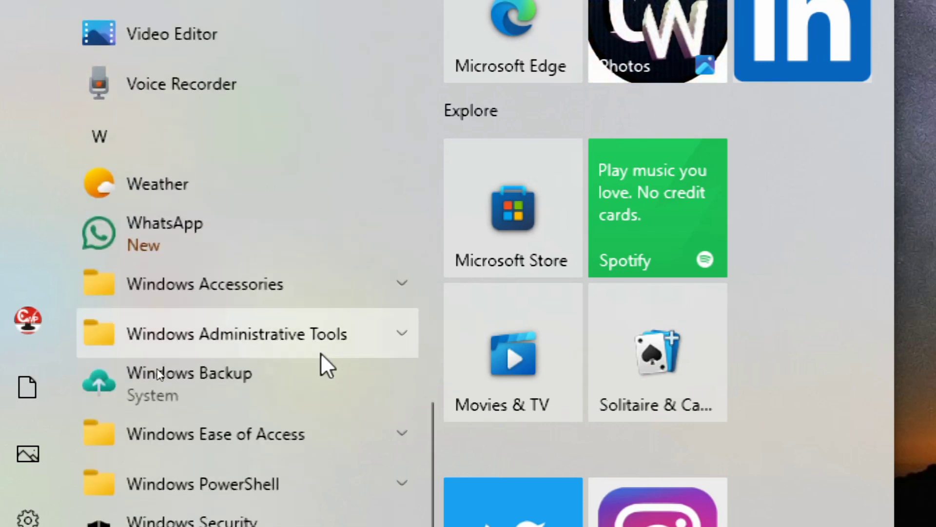
pyautogui.click(196, 299)
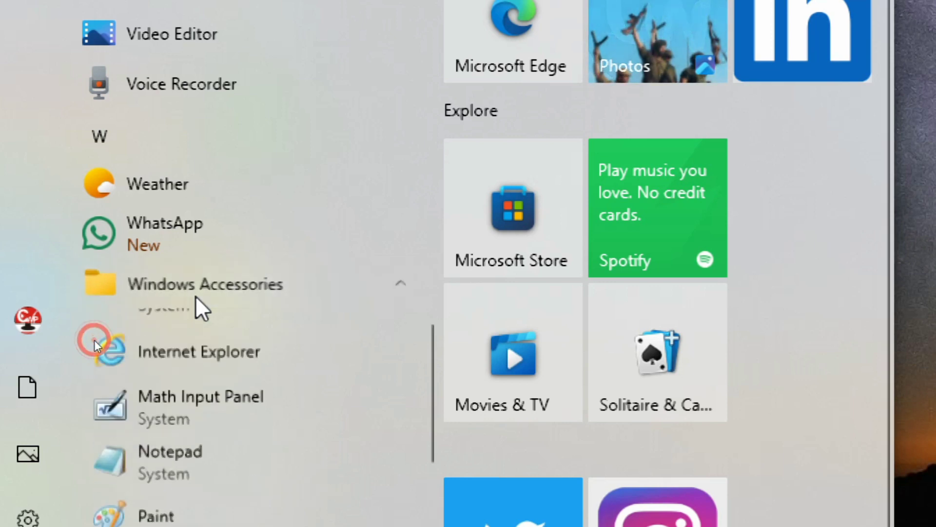
pyautogui.scroll(-4, 204, 310)
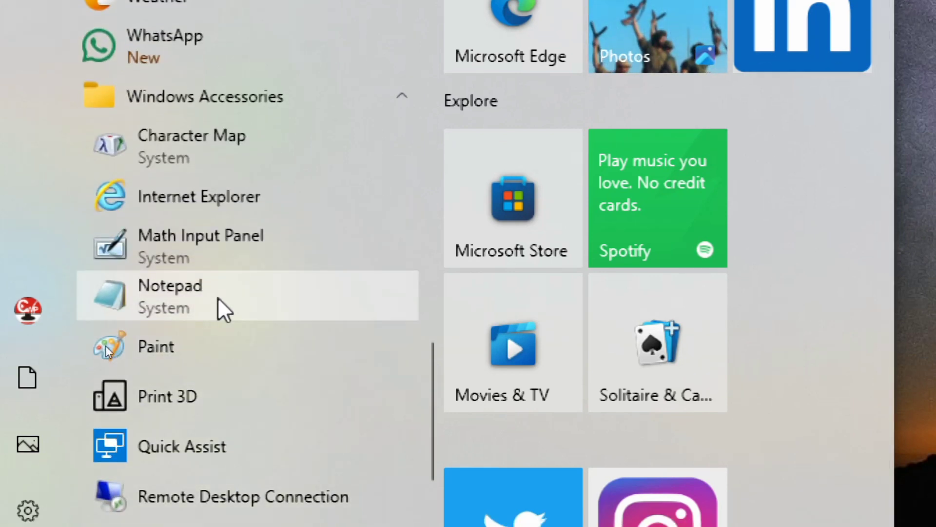
pyautogui.click(222, 307)
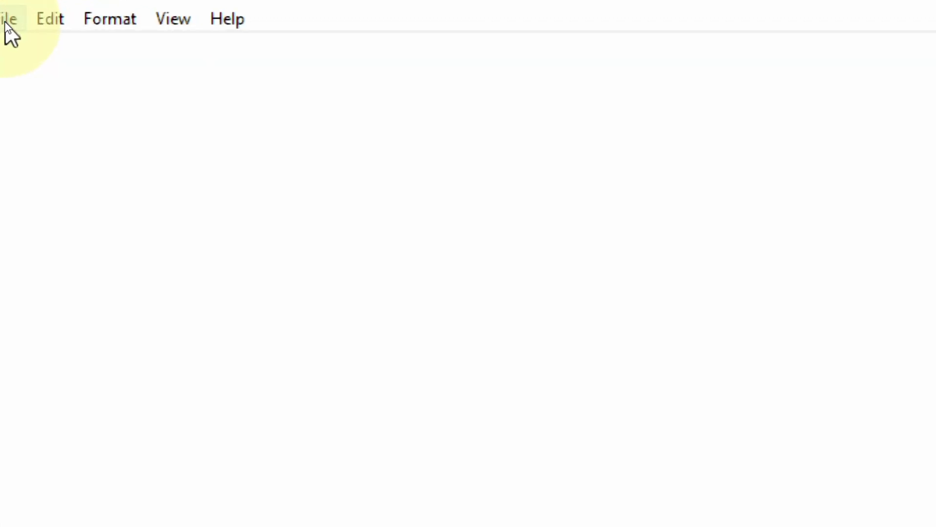
pyautogui.click(5, 21)
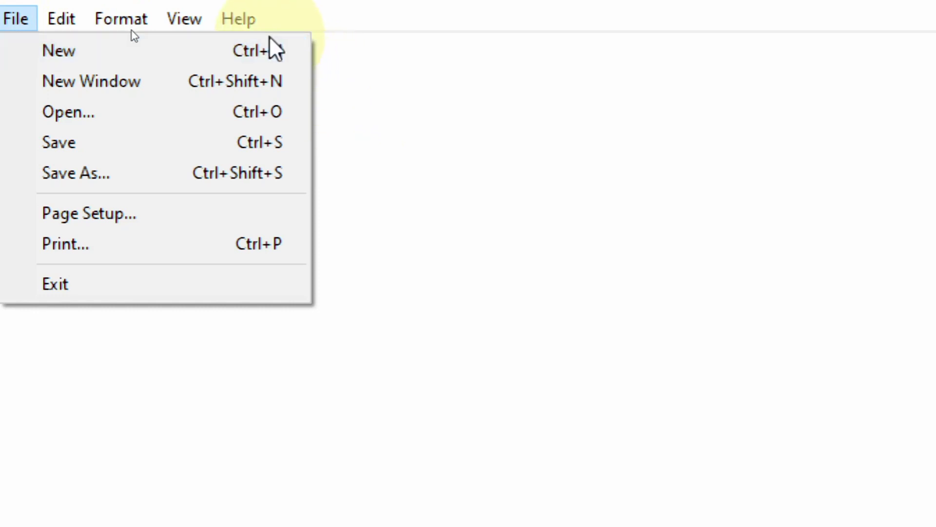
pyautogui.click(266, 49)
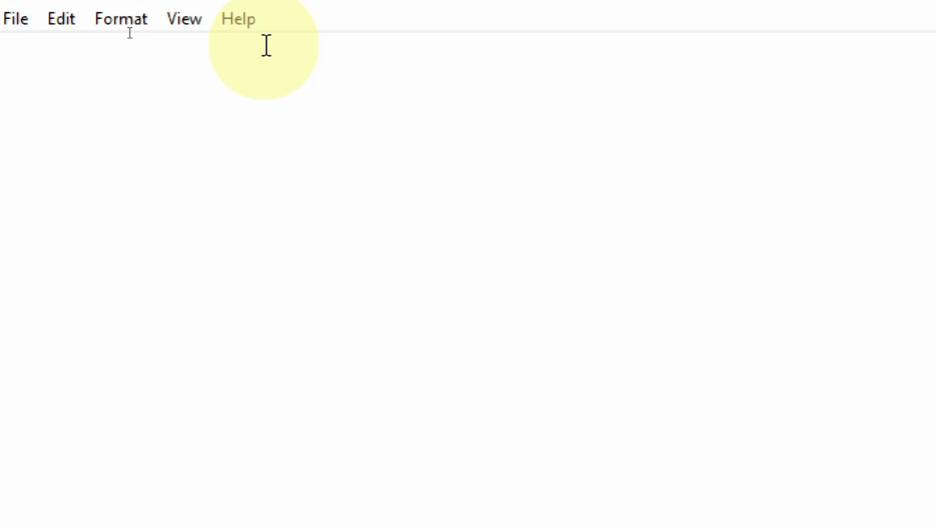
pyautogui.click(109, 44)
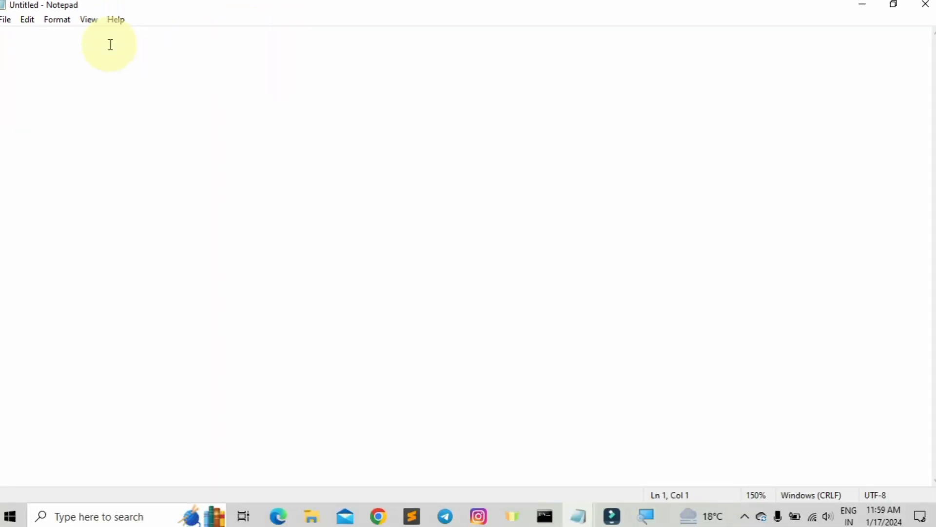
# Type the first line 'Course with' followed by the instructor's first name, caret at line end
pyautogui.write('p')
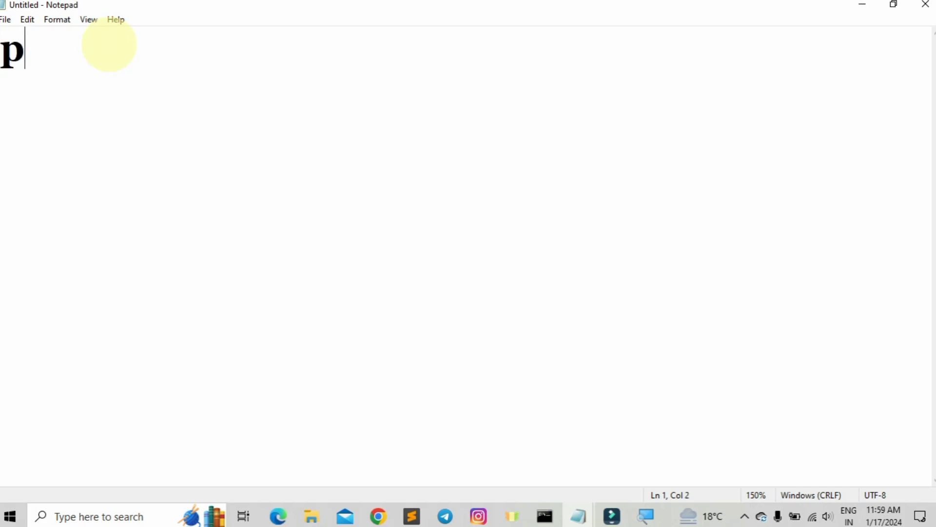
pyautogui.press('BackSpace')
pyautogui.write('Course with prab')
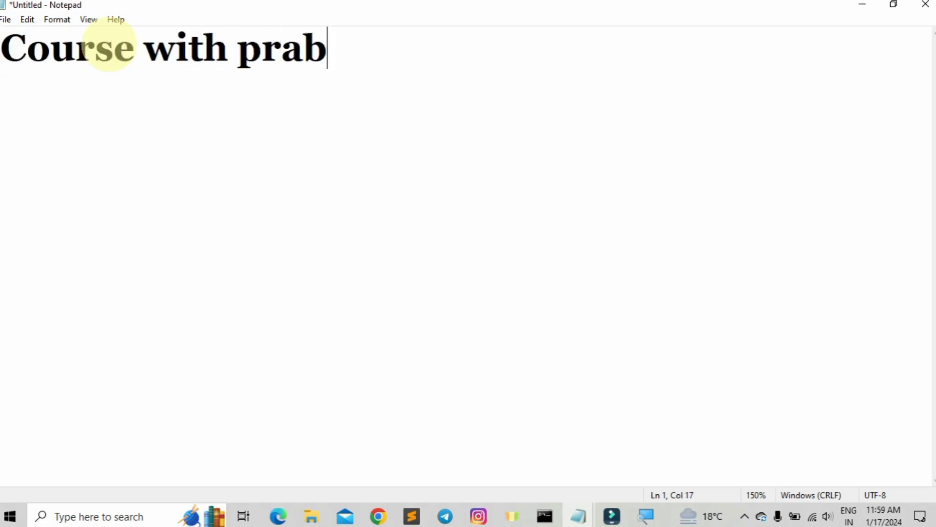
pyautogui.write('hat')
pyautogui.click(302, 70)
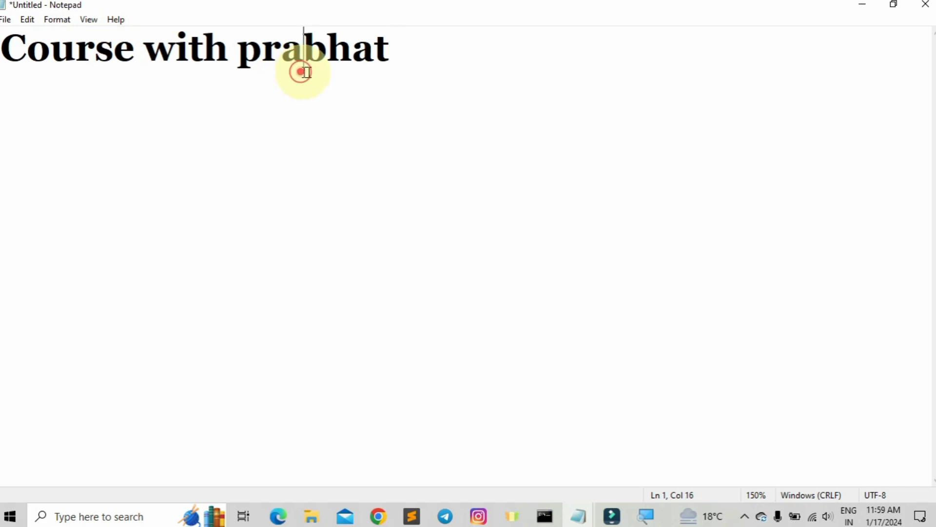
pyautogui.click(393, 53)
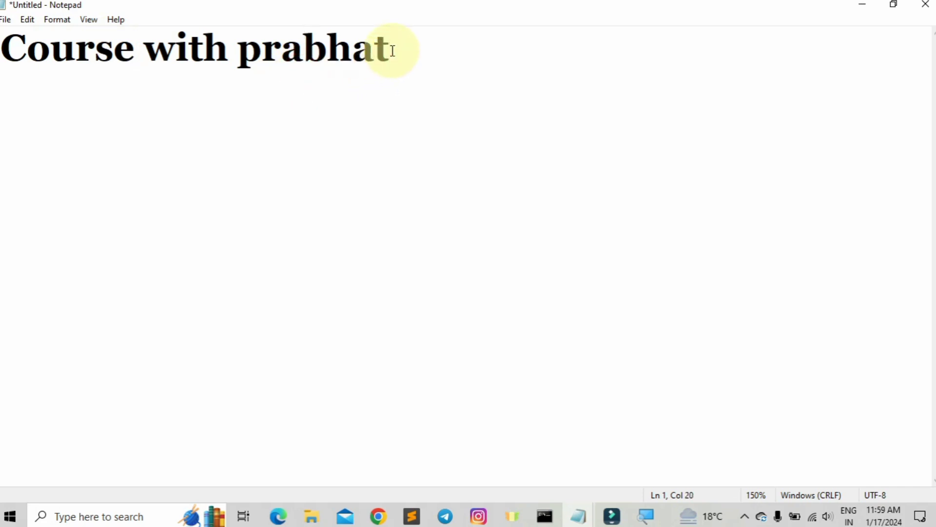
# Save the text file to the Desktop as notepad.txt
pyautogui.click(7, 22)
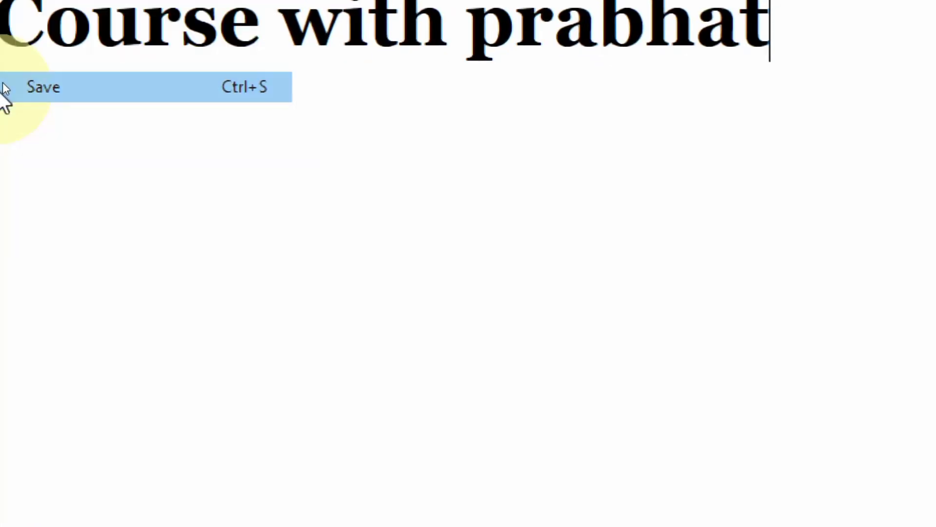
pyautogui.click(29, 87)
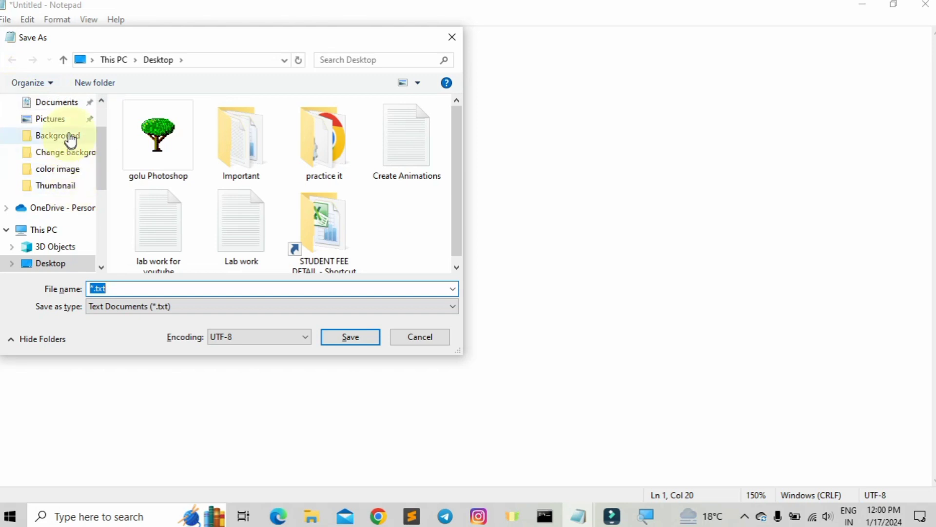
pyautogui.moveTo(55, 220)
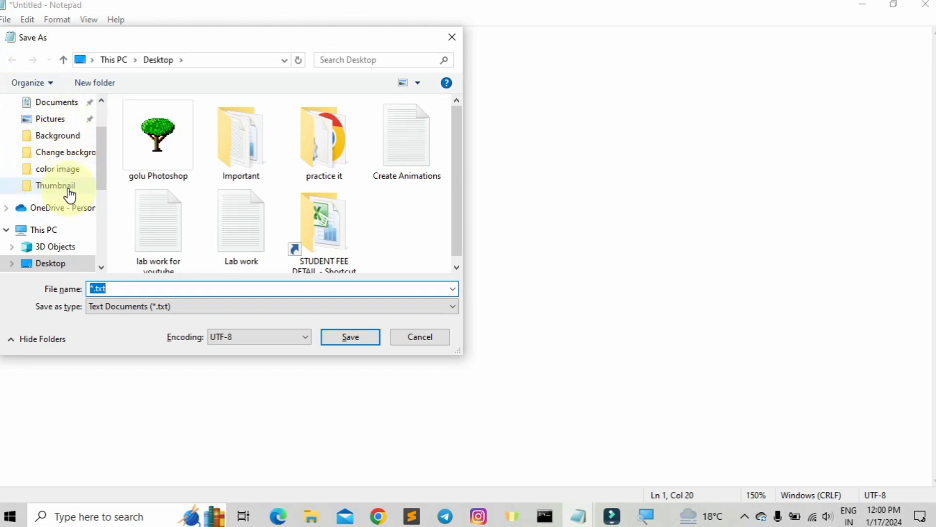
pyautogui.click(49, 267)
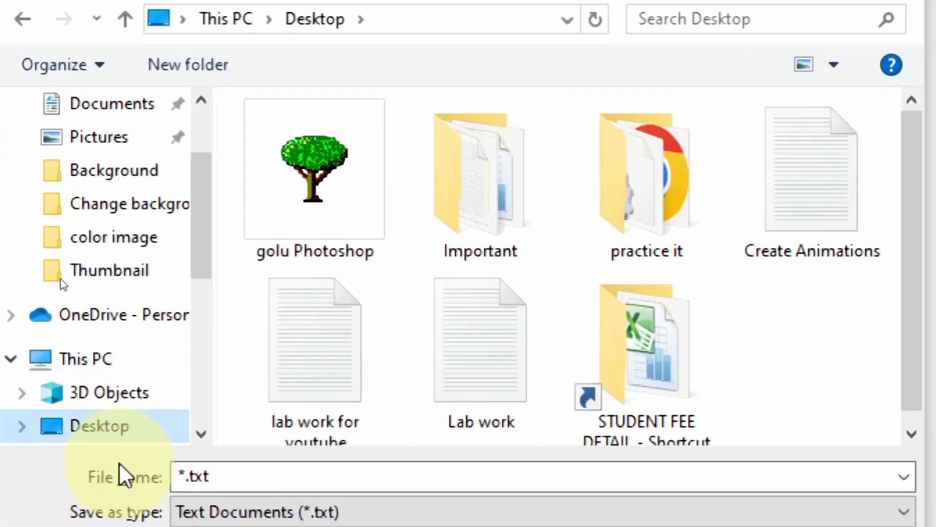
pyautogui.click(102, 432)
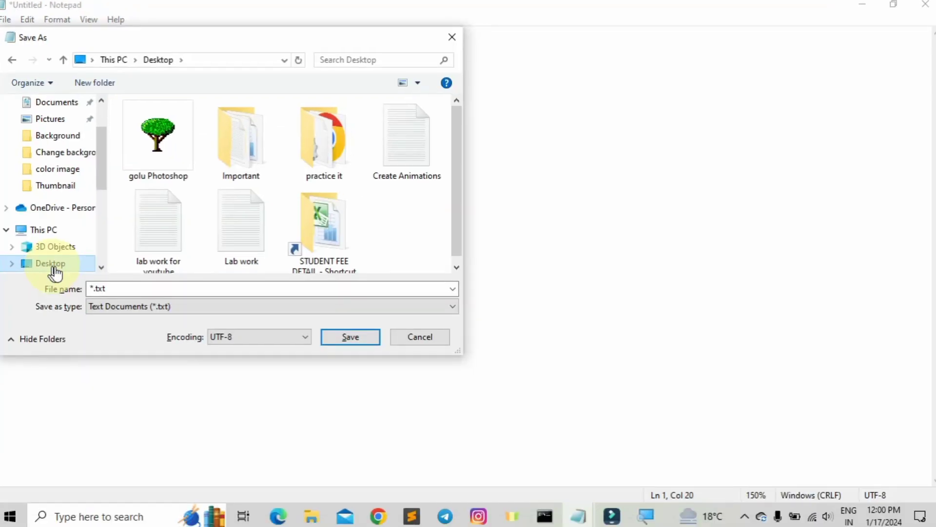
pyautogui.doubleClick(107, 291)
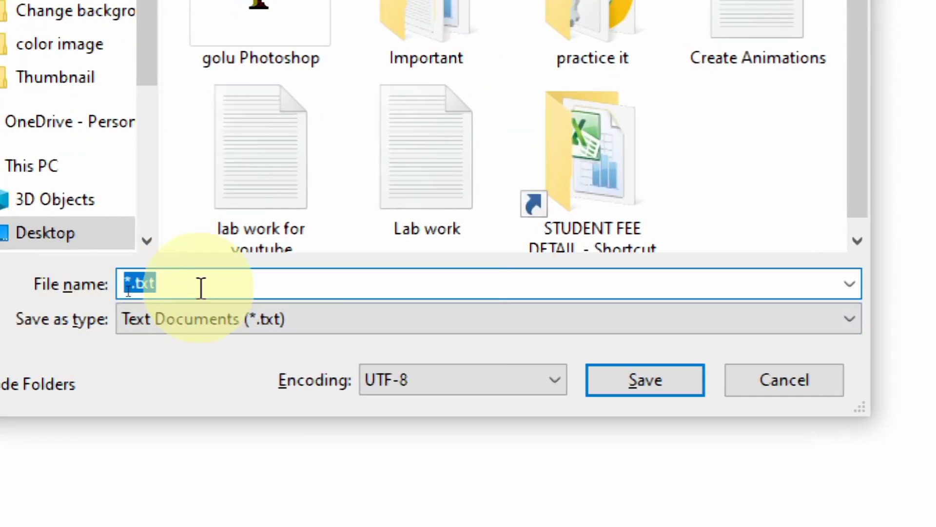
pyautogui.press('BackSpace')
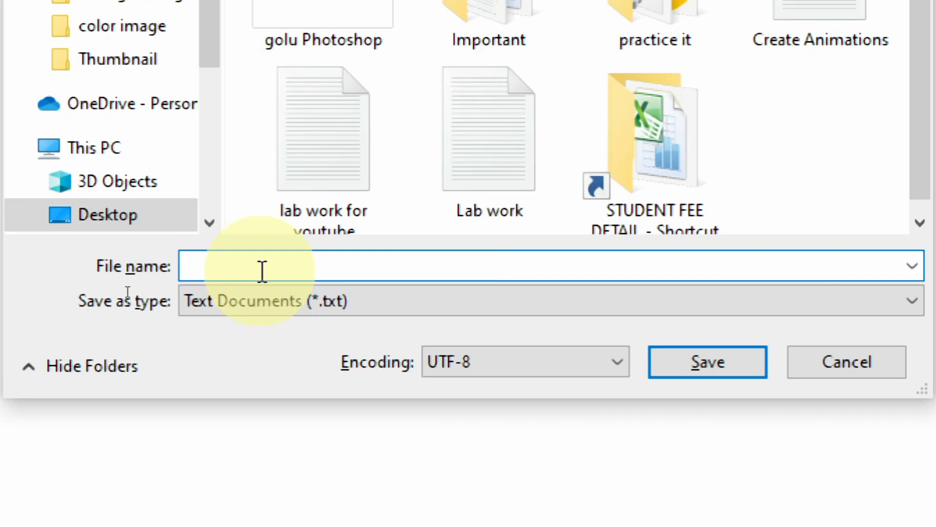
pyautogui.write('notepad')
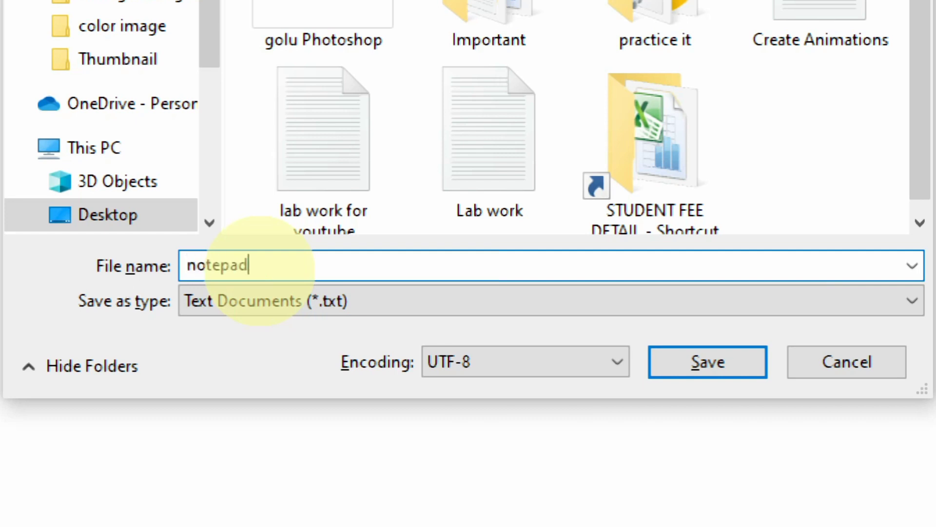
pyautogui.click(730, 370)
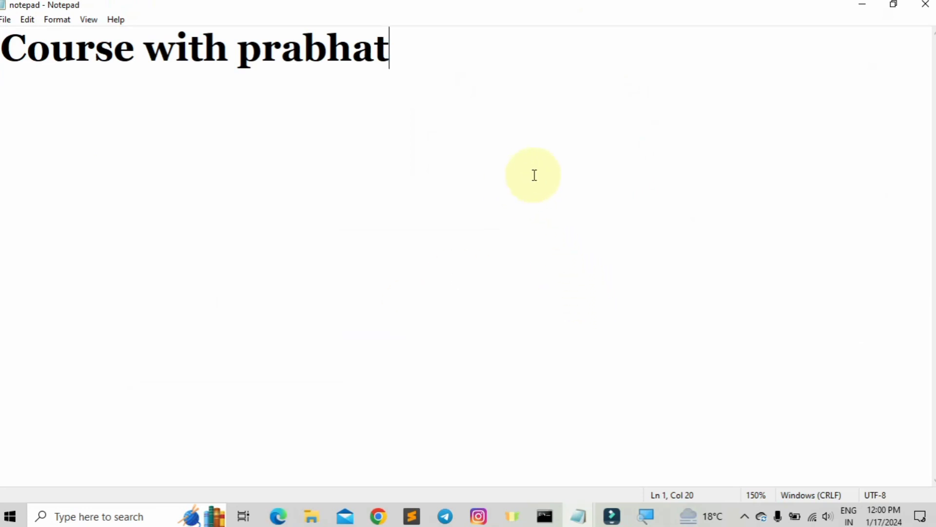
pyautogui.click(861, 10)
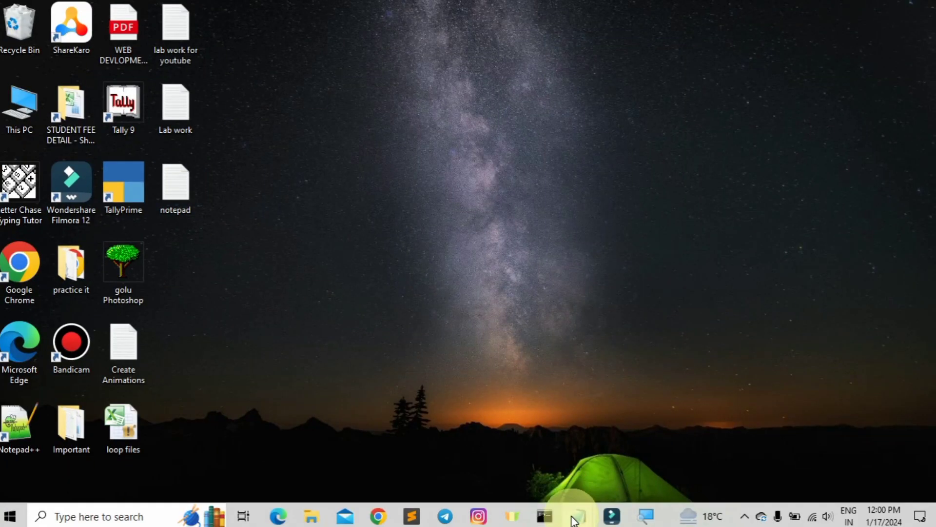
pyautogui.click(578, 516)
pyautogui.click(625, 477)
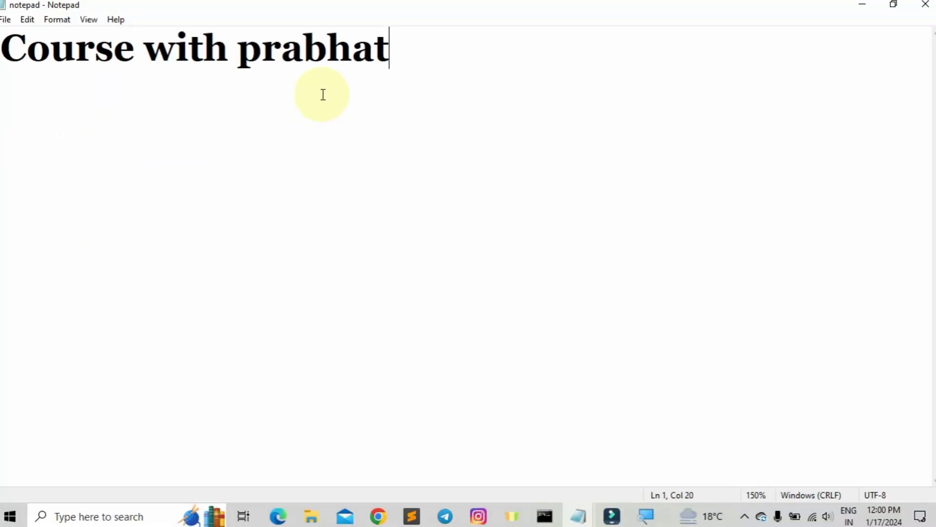
pyautogui.click(7, 21)
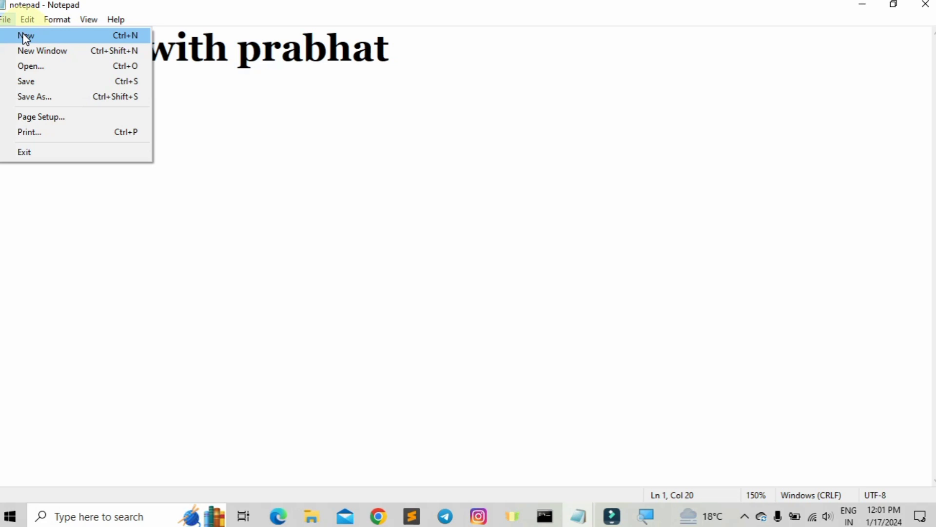
# Replace the saved notepad file with a new blank Untitled document, leaving the File menu unused
pyautogui.click(25, 35)
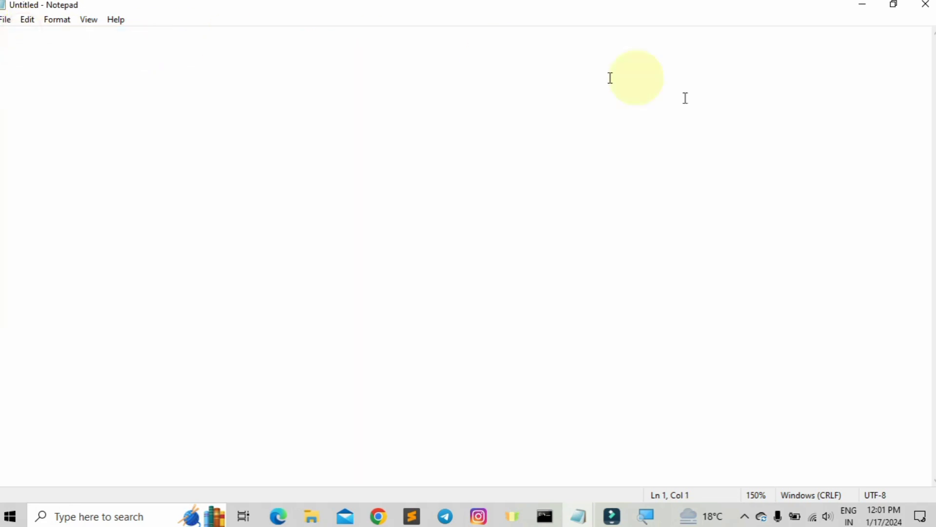
pyautogui.click(109, 55)
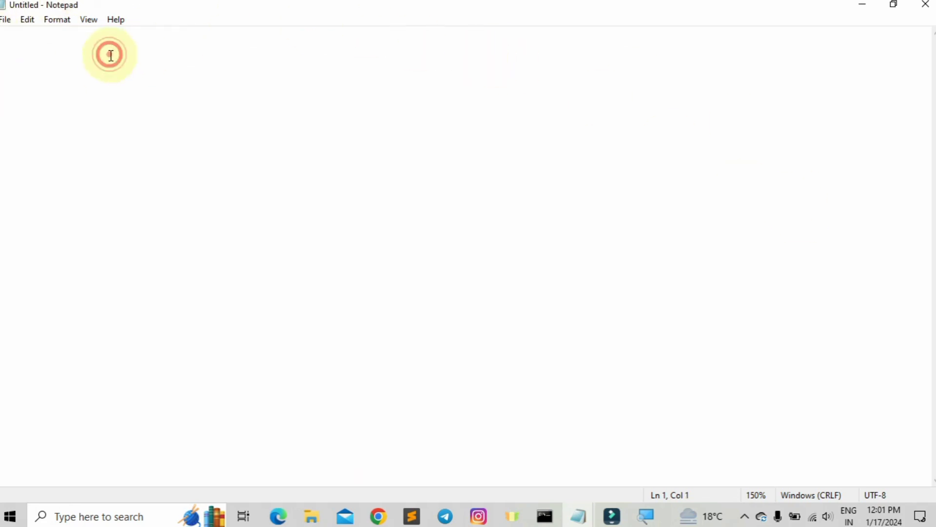
pyautogui.click(5, 20)
pyautogui.click(5, 20)
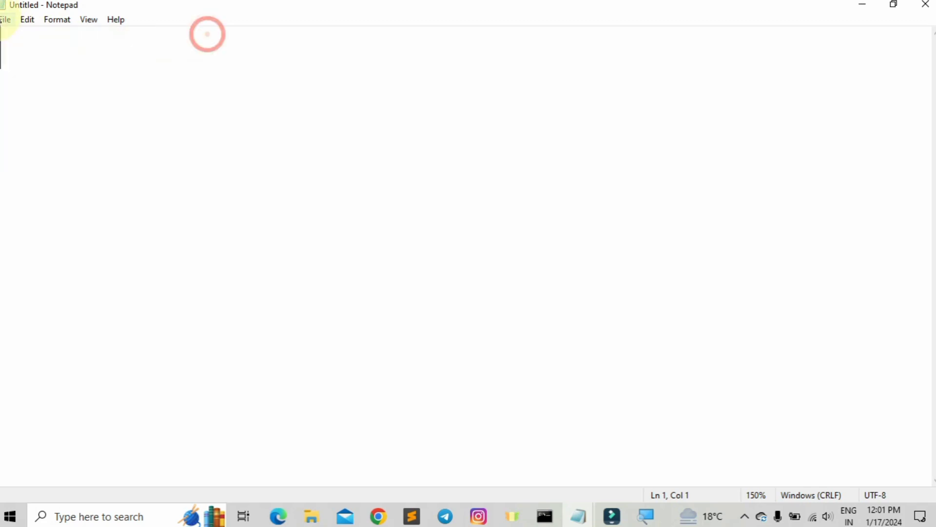
pyautogui.click(3, 22)
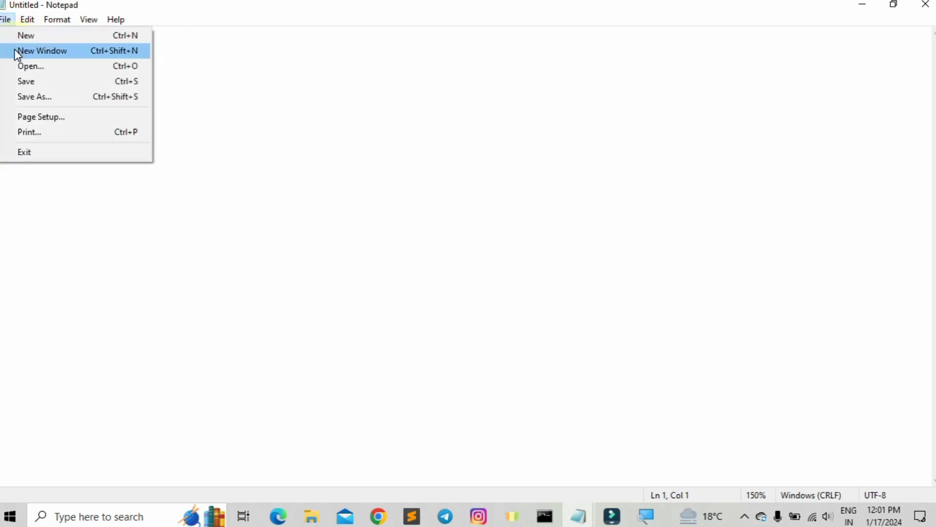
pyautogui.click(293, 84)
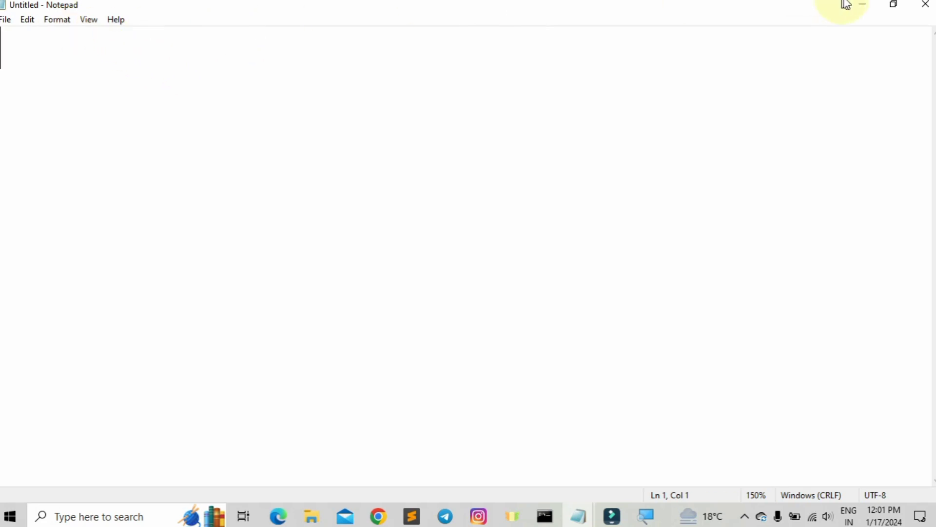
# Close the blank Untitled window and reopen notepad.txt from the Desktop
pyautogui.click(926, 5)
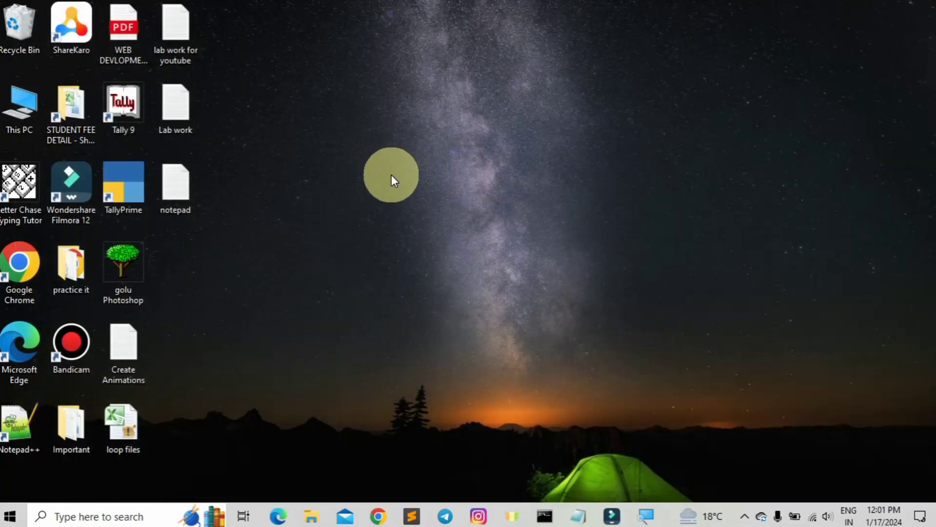
pyautogui.click(392, 176)
pyautogui.click(189, 190)
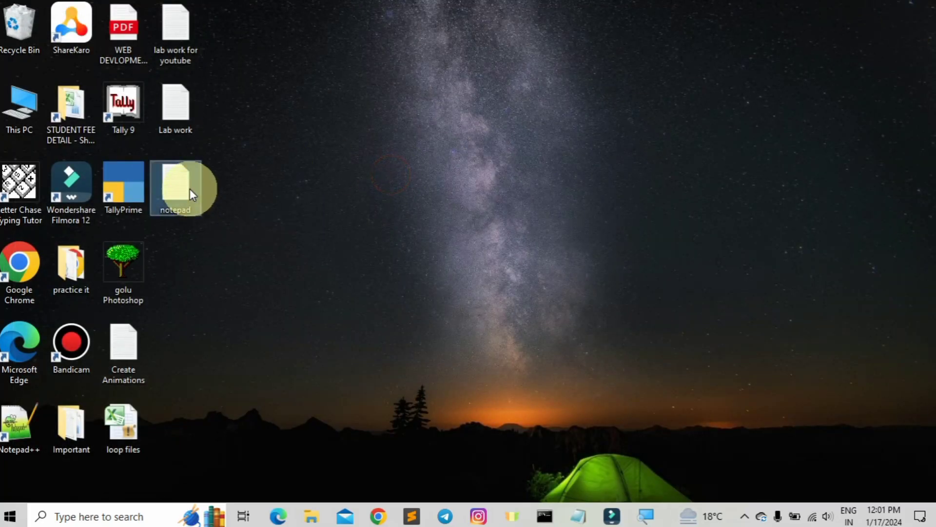
pyautogui.doubleClick(190, 190)
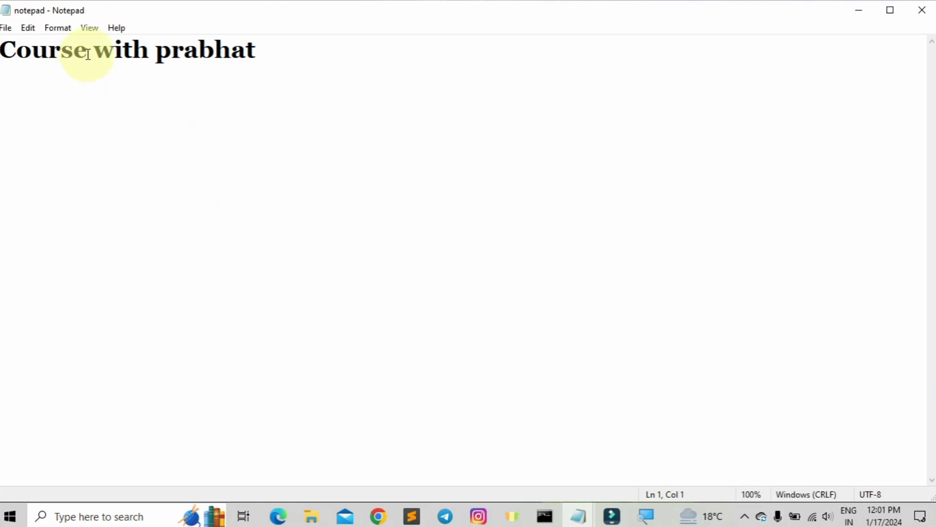
pyautogui.click(6, 29)
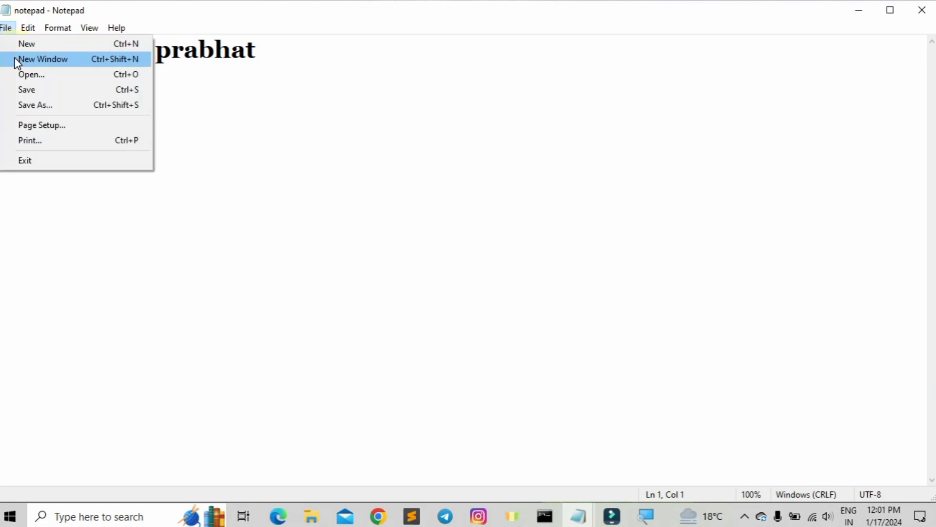
# Open a second blank Notepad window and dock it on the right half of the screen
pyautogui.click(15, 58)
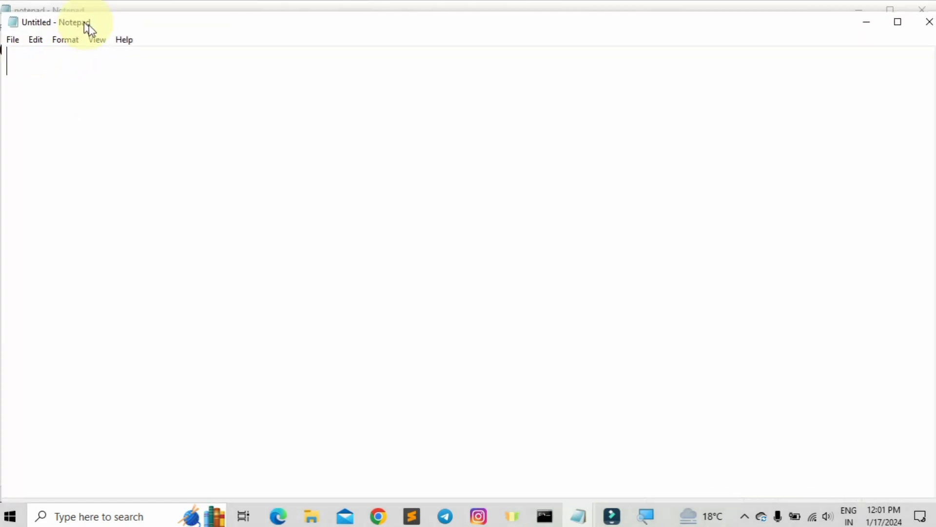
pyautogui.moveTo(89, 29); pyautogui.dragTo(433, 14)
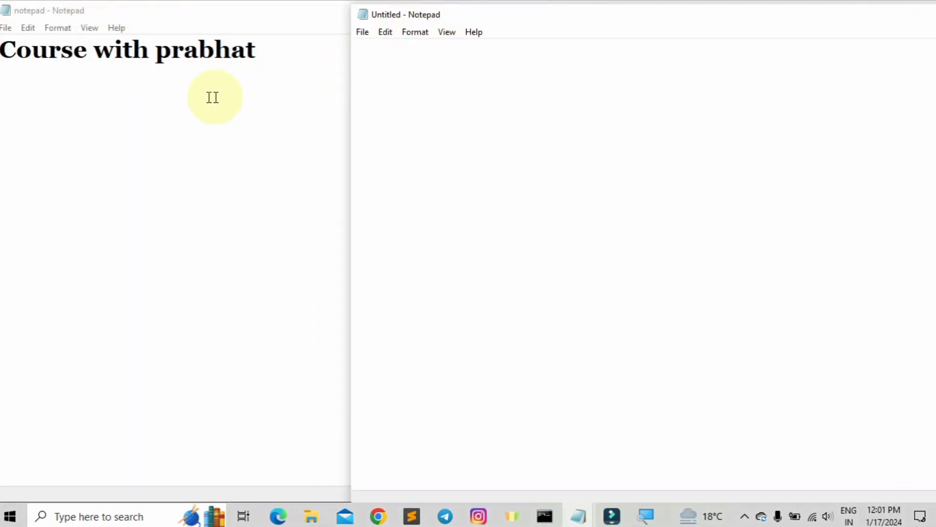
pyautogui.moveTo(476, 19)
pyautogui.mouseDown()
pyautogui.moveTo(286, 35)
pyautogui.moveTo(381, 73)
pyautogui.mouseUp()
pyautogui.doubleClick(390, 57)
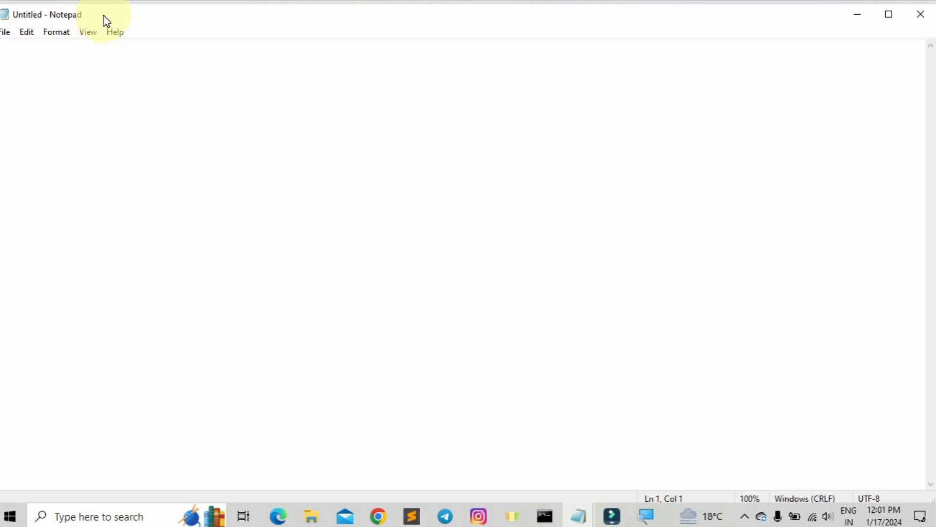
pyautogui.moveTo(109, 23); pyautogui.dragTo(553, 27)
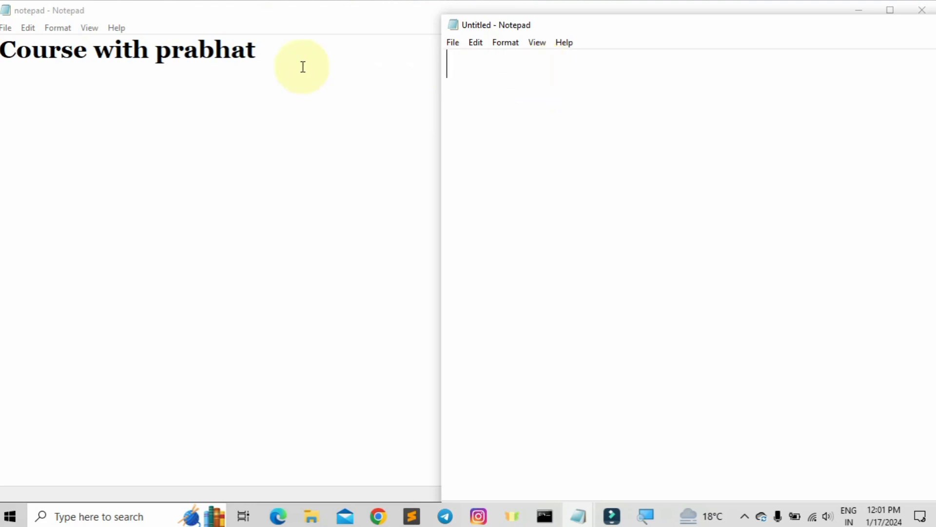
# Select the saved line, then start a further blank Notepad window from the Untitled one
pyautogui.moveTo(297, 59); pyautogui.dragTo(20, 51)
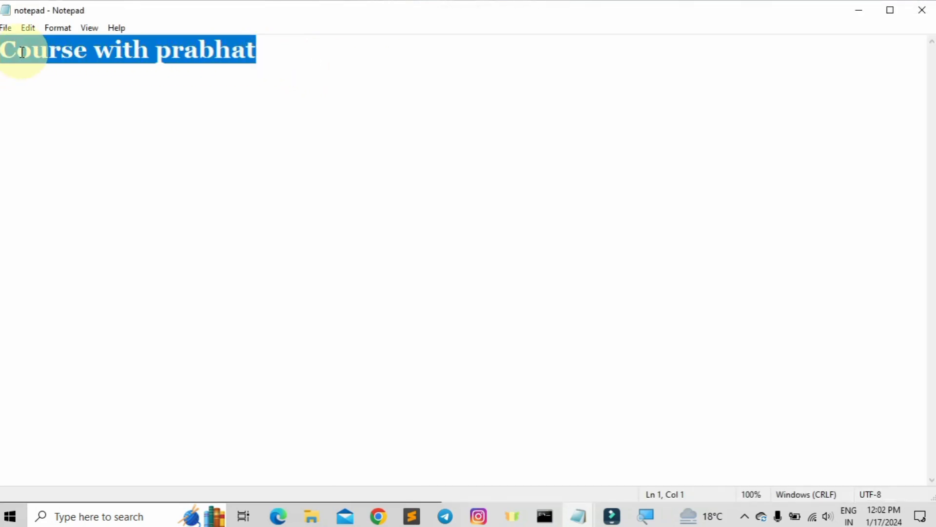
pyautogui.hotkey('alt', 'Tab')
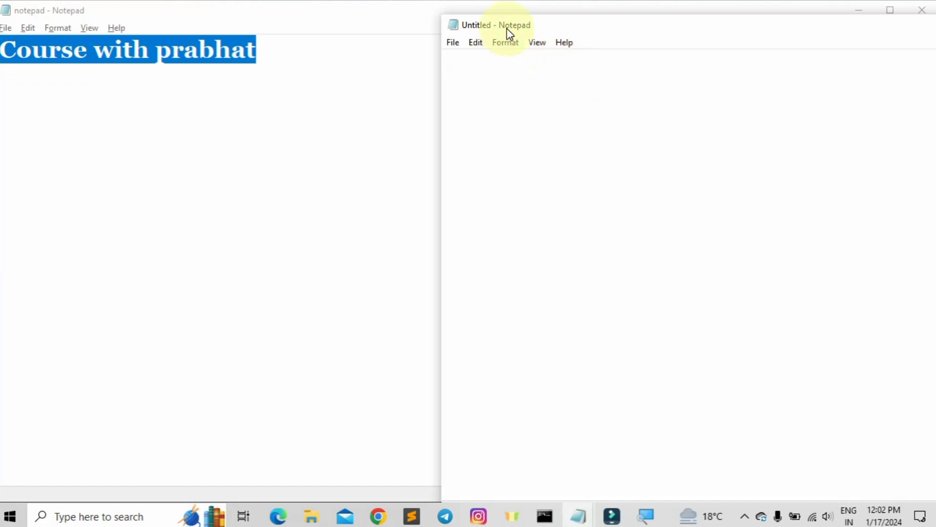
pyautogui.moveTo(524, 28); pyautogui.dragTo(480, 25)
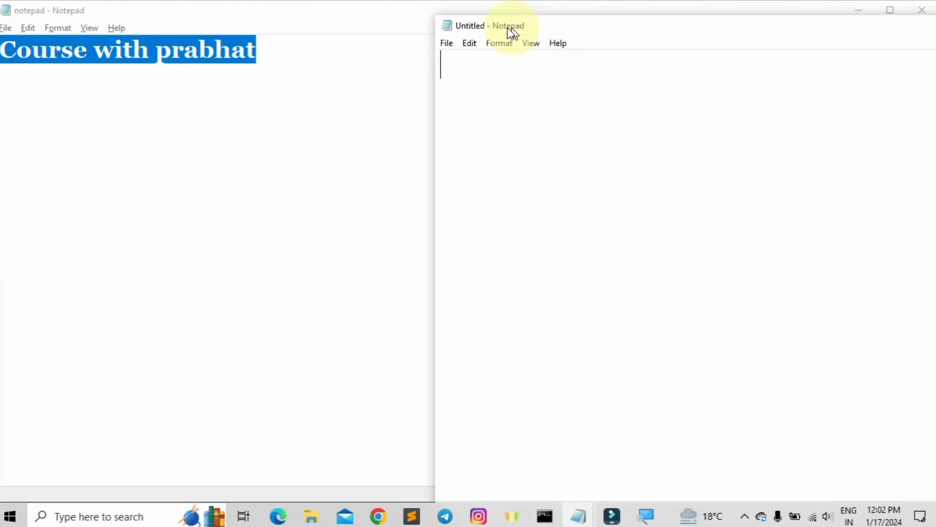
pyautogui.click(412, 40)
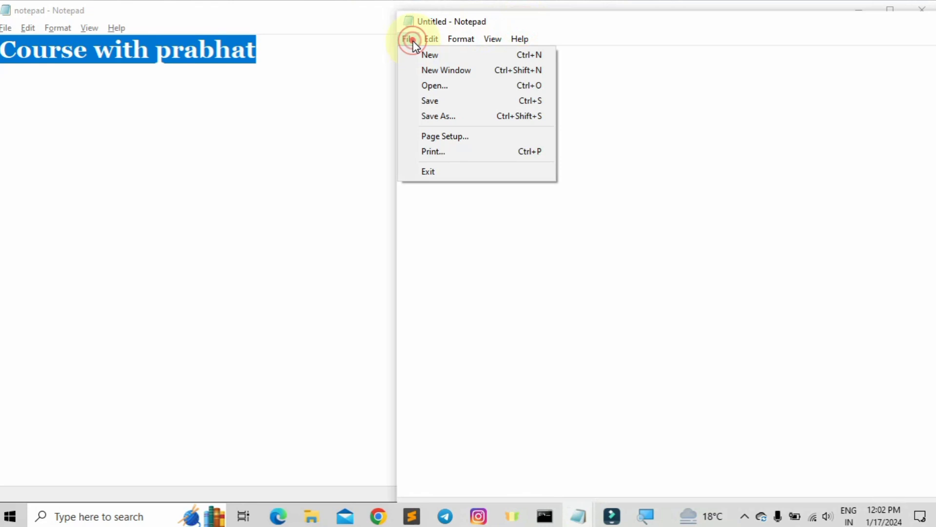
pyautogui.click(438, 71)
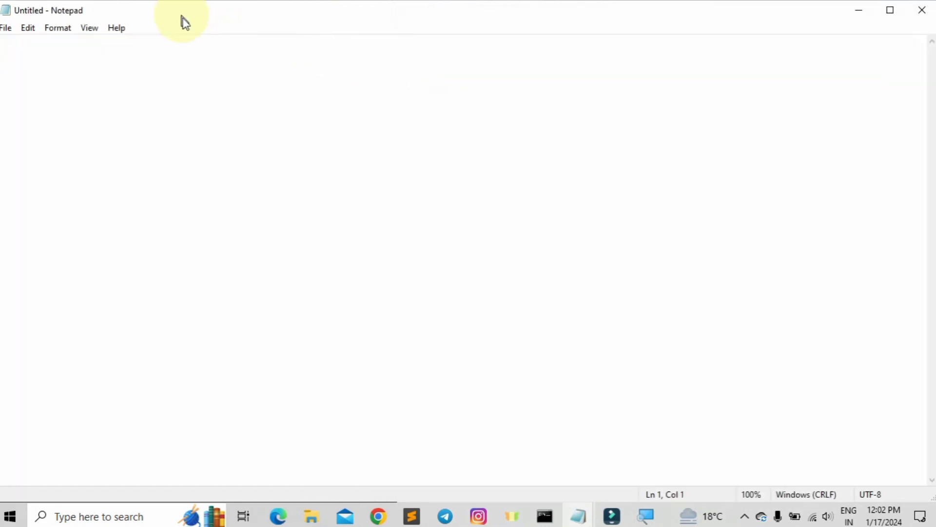
pyautogui.moveTo(183, 21)
pyautogui.mouseDown()
pyautogui.moveTo(347, 128)
pyautogui.moveTo(649, 123)
pyautogui.mouseUp()
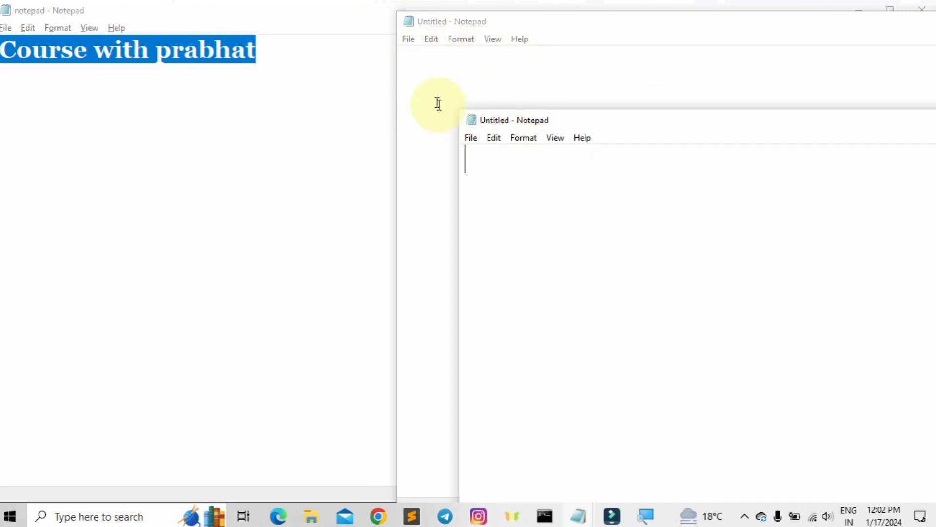
# Bring the Untitled window forward, maximize it, then restore it to a smaller size
pyautogui.click(410, 43)
pyautogui.click(409, 42)
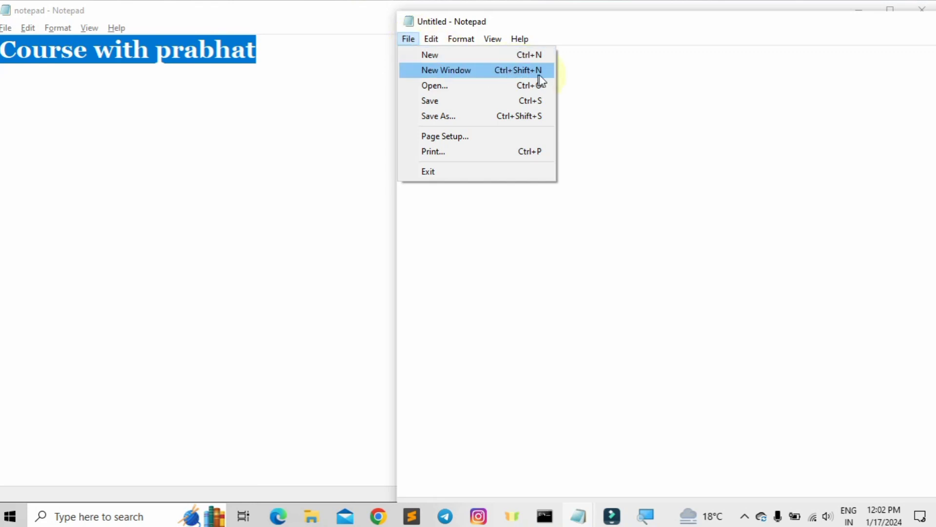
pyautogui.click(583, 86)
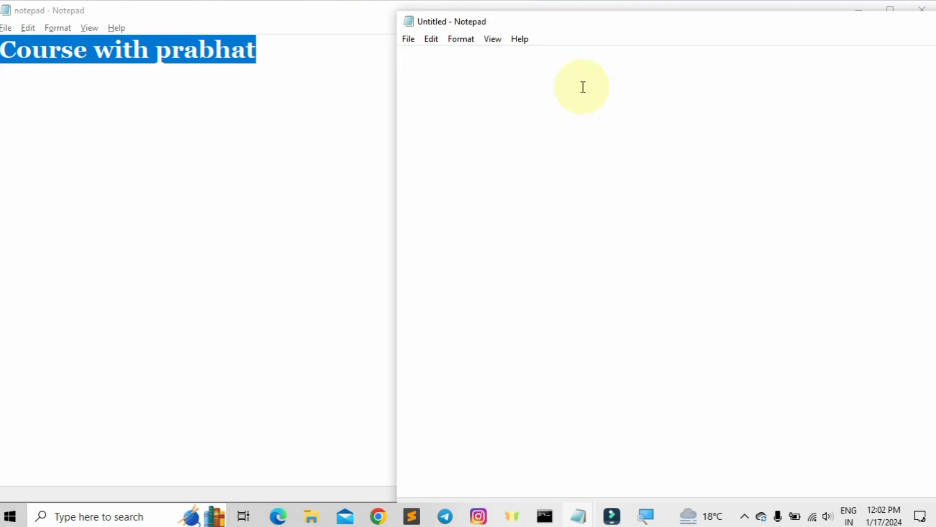
pyautogui.press('super+Up')
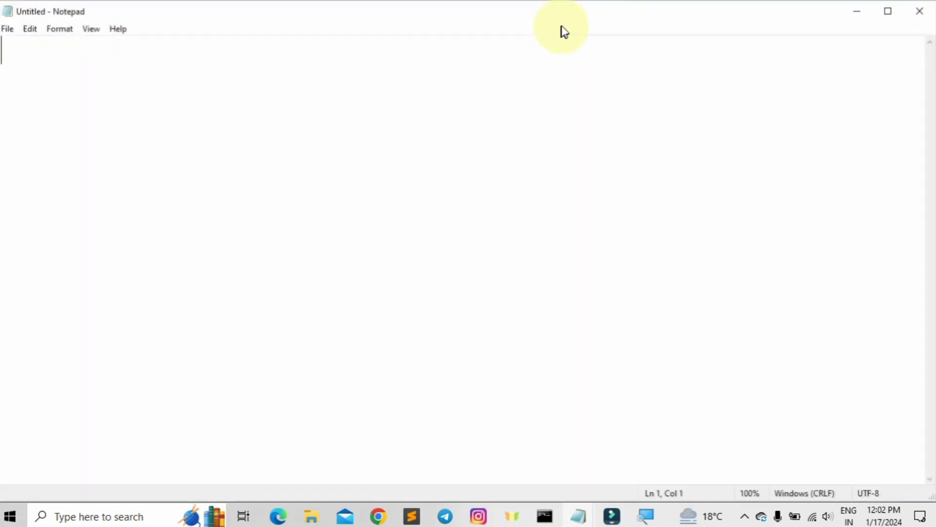
pyautogui.doubleClick(273, 15)
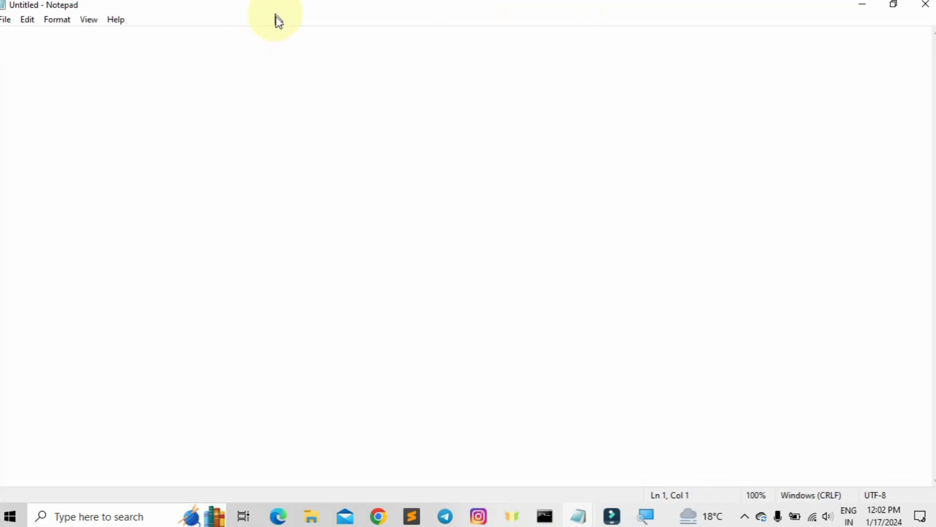
pyautogui.doubleClick(278, 8)
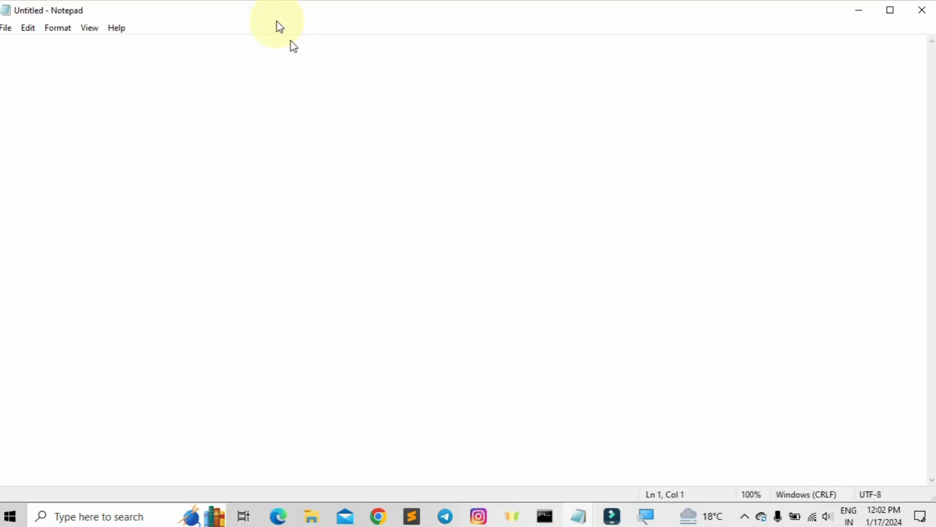
# Open four new Notepad windows with Ctrl+Shift+N, then close three with Ctrl+W
pyautogui.hotkey('ctrl', 'shift', 'n')
pyautogui.moveTo(481, 195); pyautogui.dragTo(350, 84)
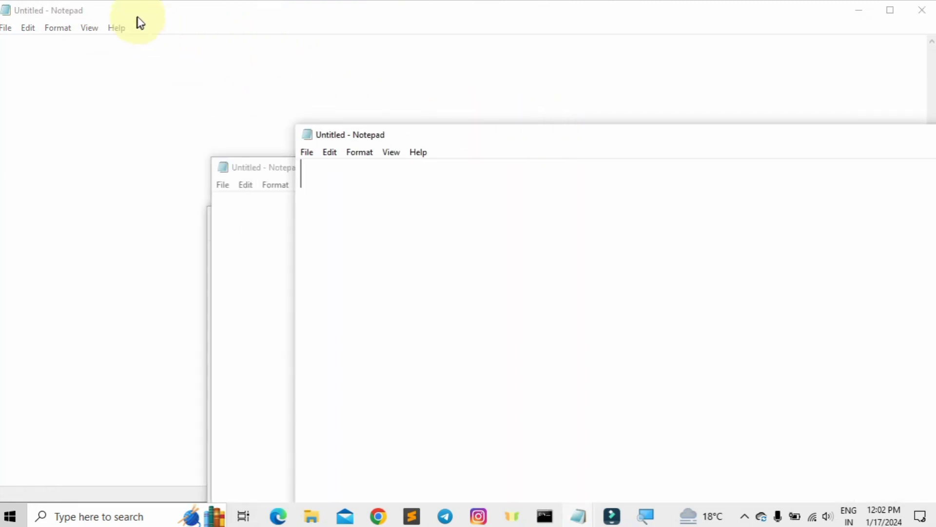
pyautogui.hotkey('ctrl', 'shift', 'n')
pyautogui.hotkey('ctrl', 'shift', 'n')
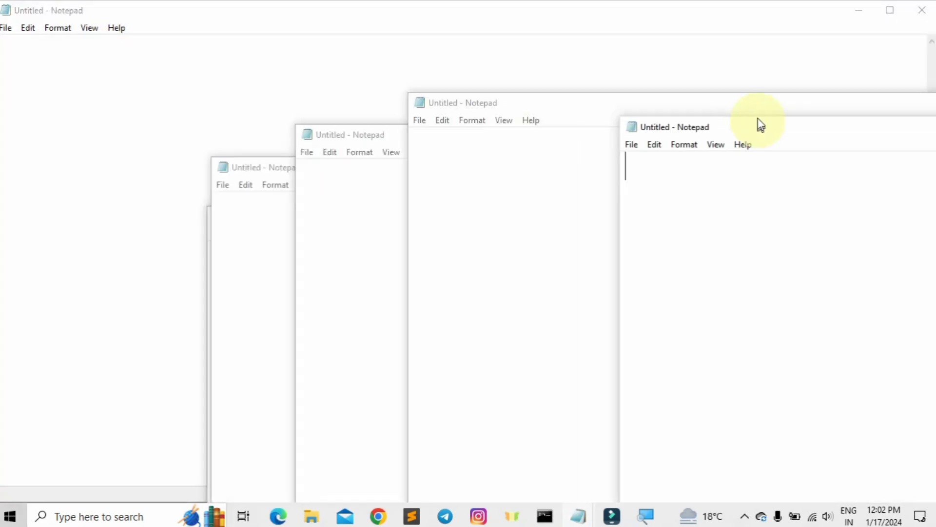
pyautogui.hotkey('ctrl', 'shift', 'n')
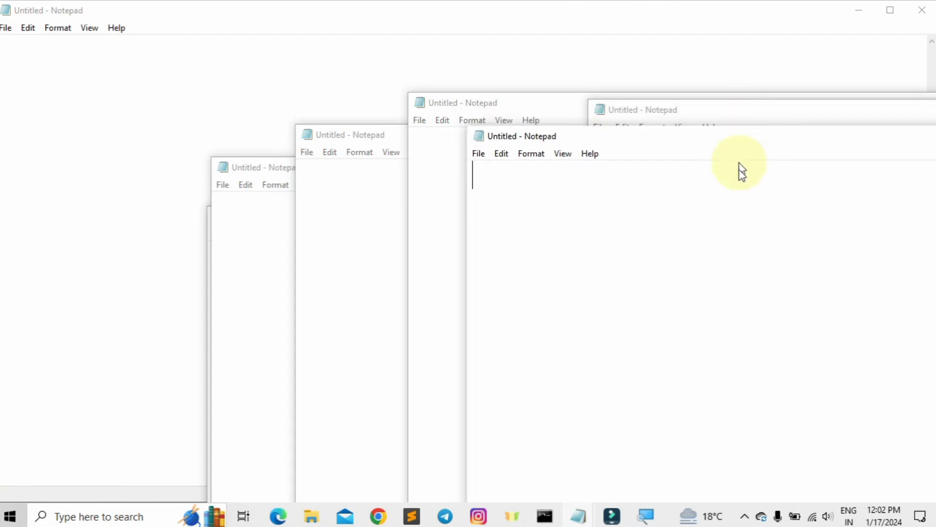
pyautogui.click(203, 21)
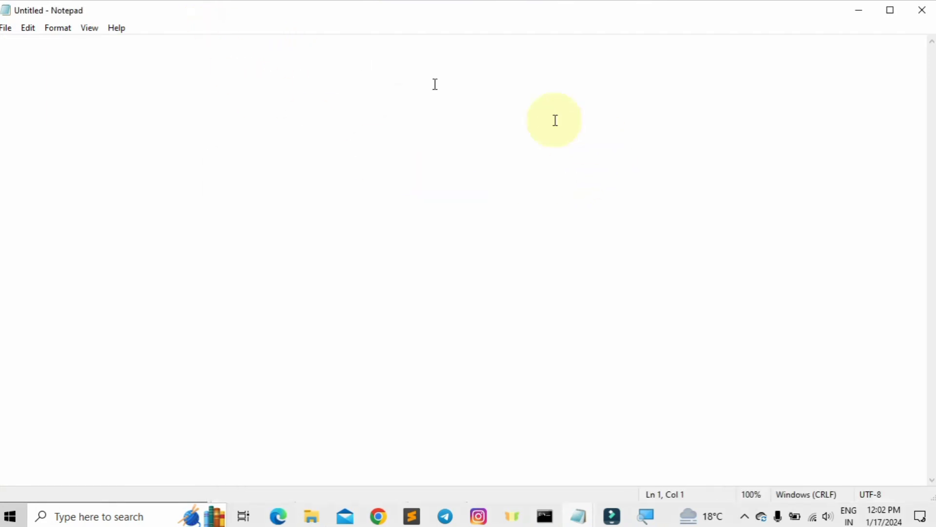
pyautogui.hotkey('ctrl', 'shift', 'n')
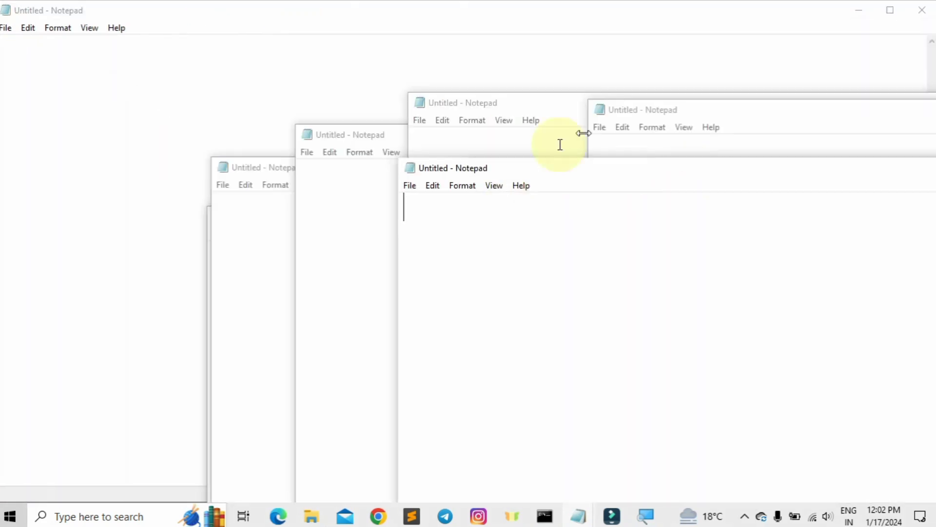
pyautogui.hotkey('ctrl', 'w')
pyautogui.hotkey('ctrl', 'w')
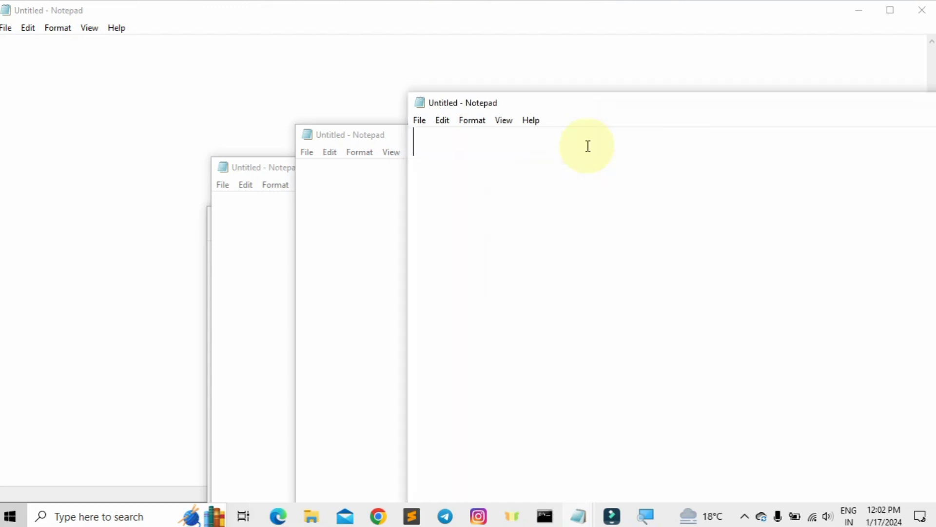
pyautogui.hotkey('ctrl', 'w')
pyautogui.hotkey('ctrl', 'w')
pyautogui.hotkey('ctrl', 'w')
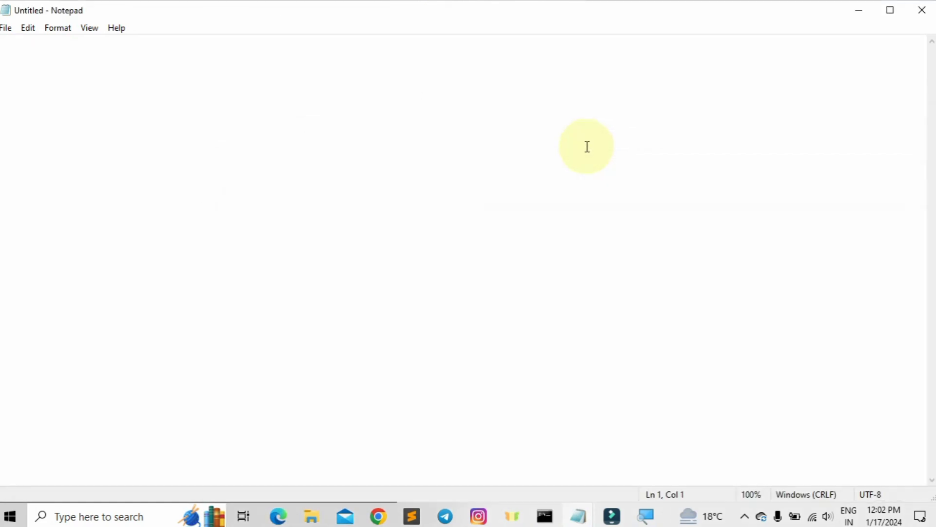
pyautogui.hotkey('ctrl', 'w')
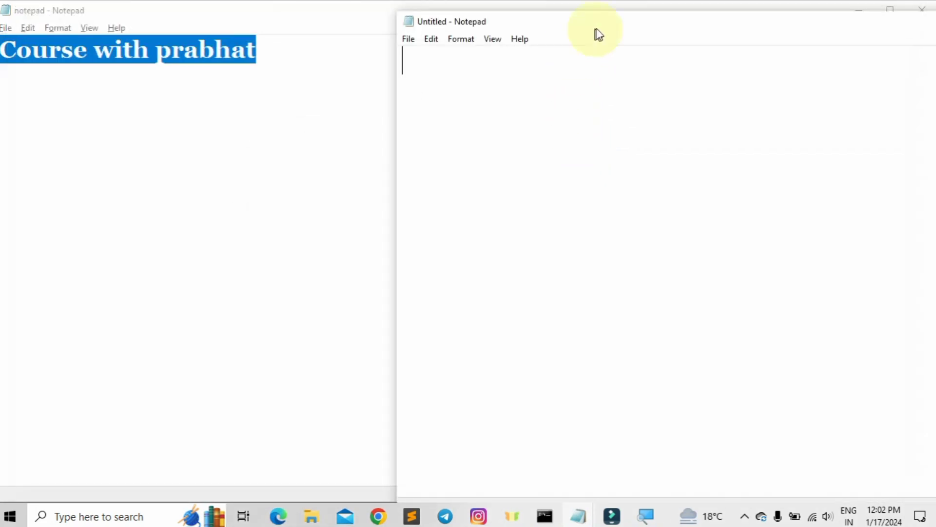
# Close the two remaining Untitled windows, leaving only the notepad document
pyautogui.moveTo(620, 28); pyautogui.dragTo(120, 33)
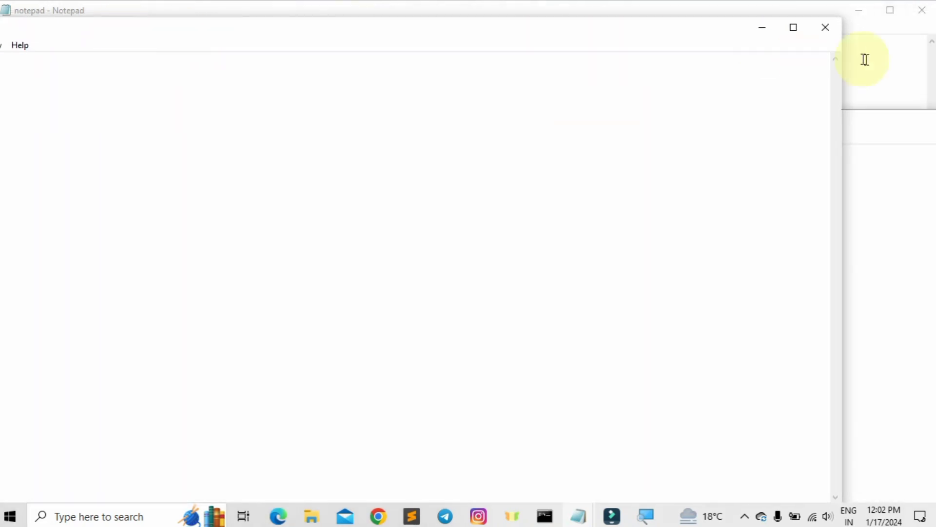
pyautogui.click(840, 32)
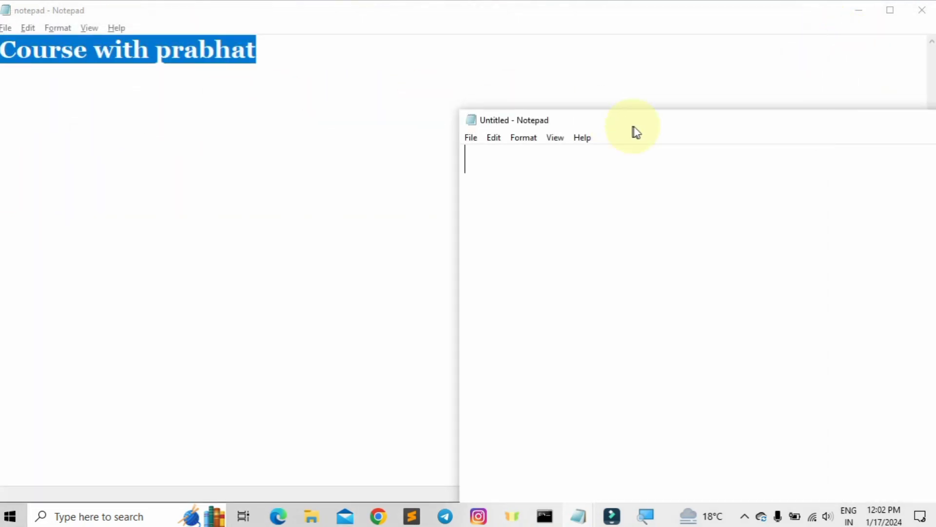
pyautogui.moveTo(645, 124); pyautogui.dragTo(142, 114)
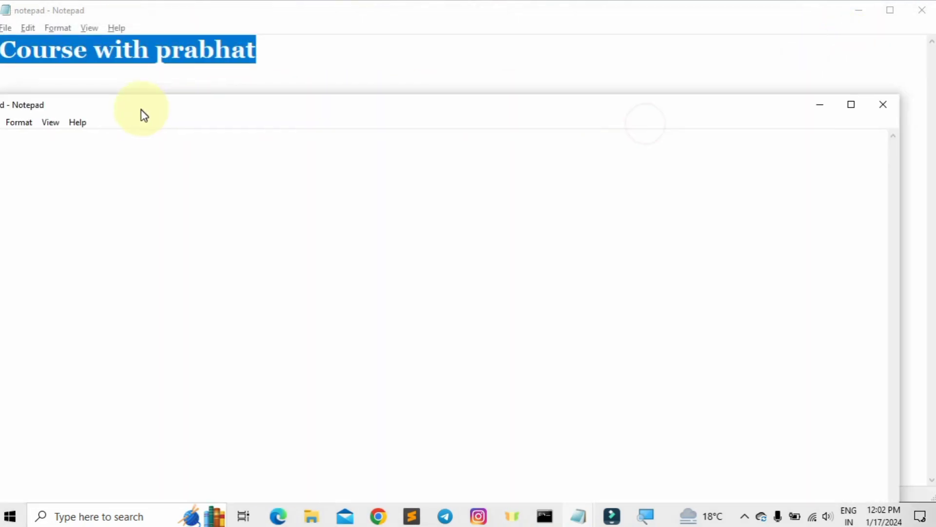
pyautogui.click(890, 103)
pyautogui.click(258, 52)
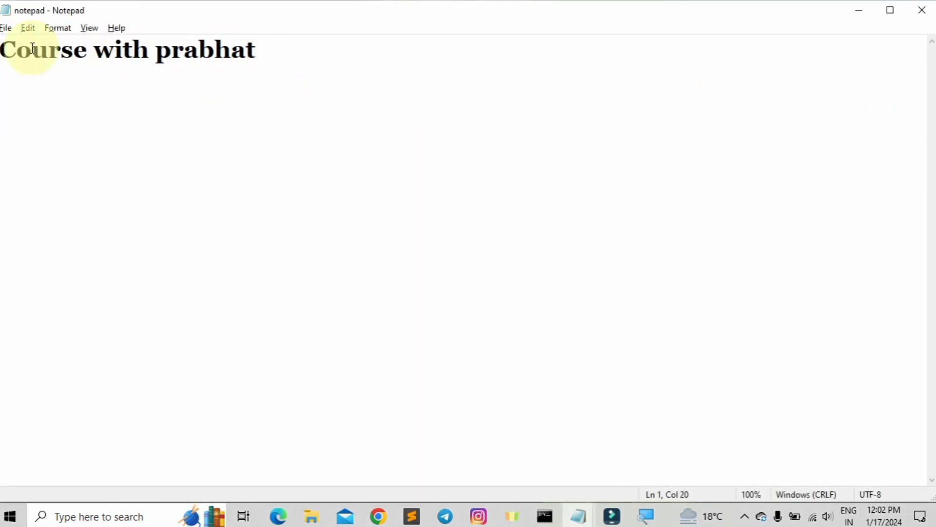
# Open the 'lab work for youtube' file from the Desktop in Notepad
pyautogui.click(4, 28)
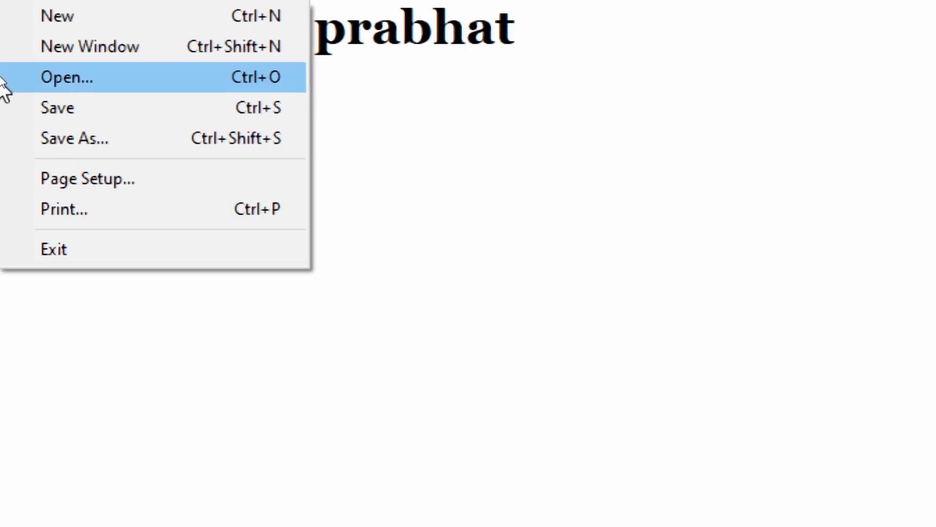
pyautogui.click(67, 81)
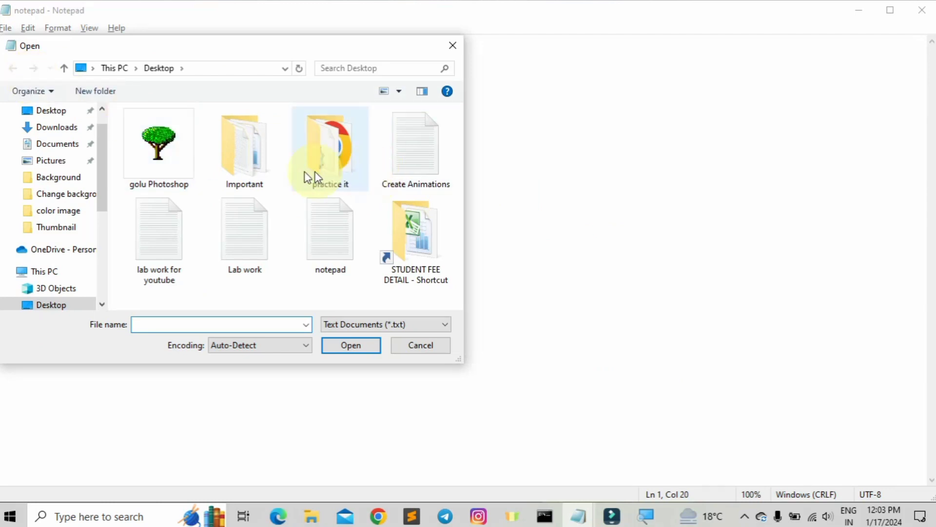
pyautogui.click(174, 171)
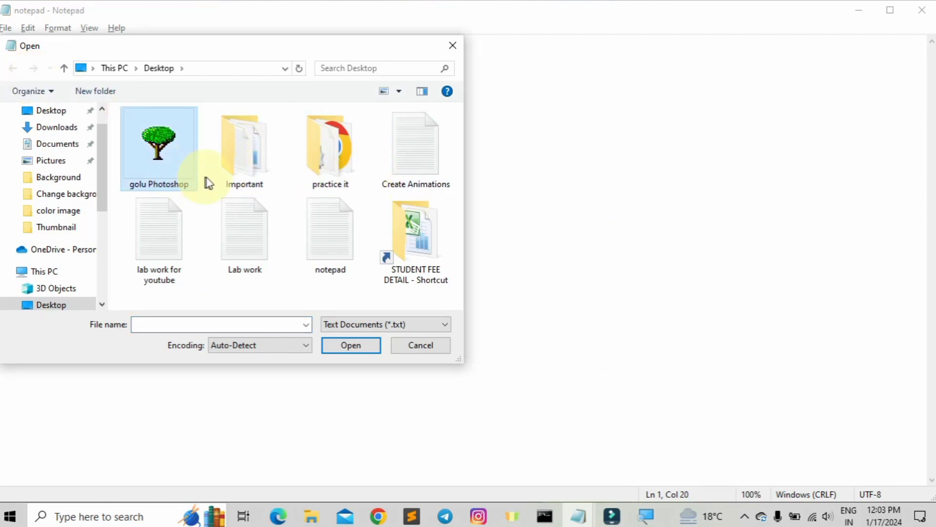
pyautogui.click(235, 162)
pyautogui.click(325, 163)
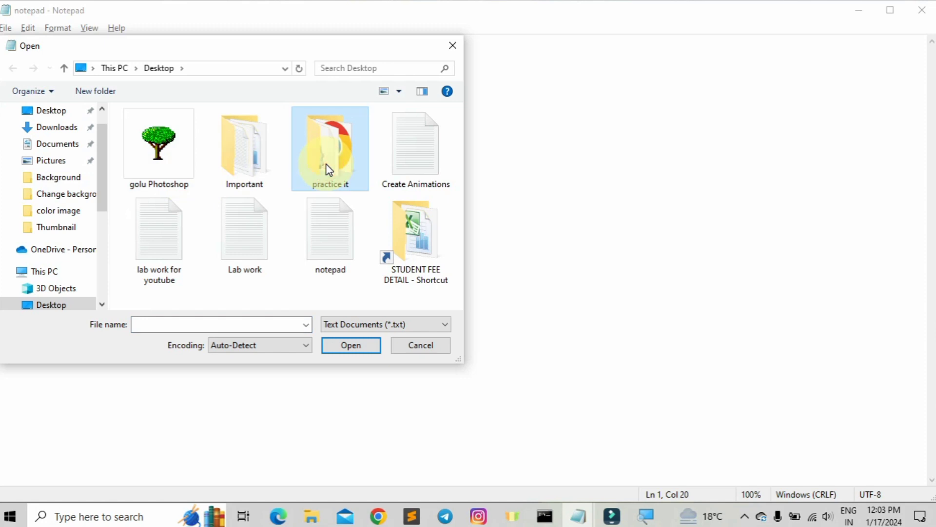
pyautogui.click(434, 158)
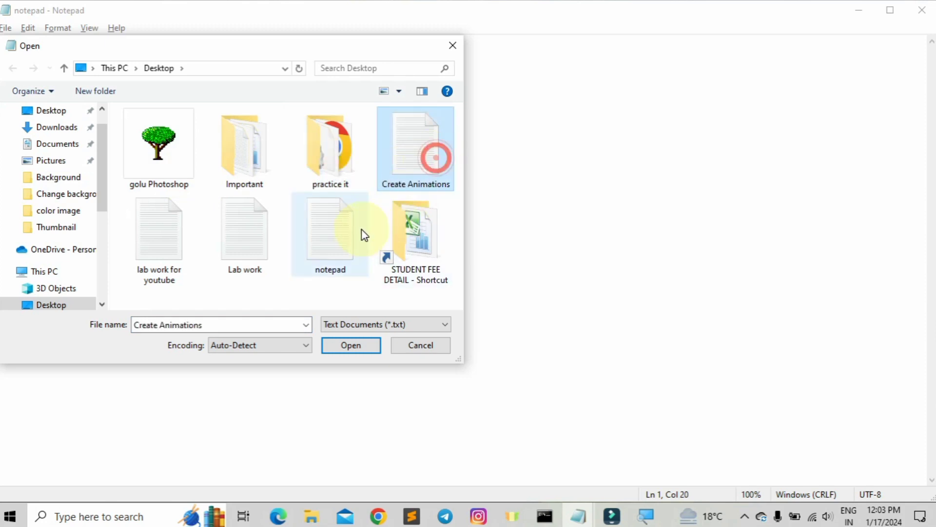
pyautogui.click(348, 226)
pyautogui.click(271, 234)
pyautogui.click(152, 223)
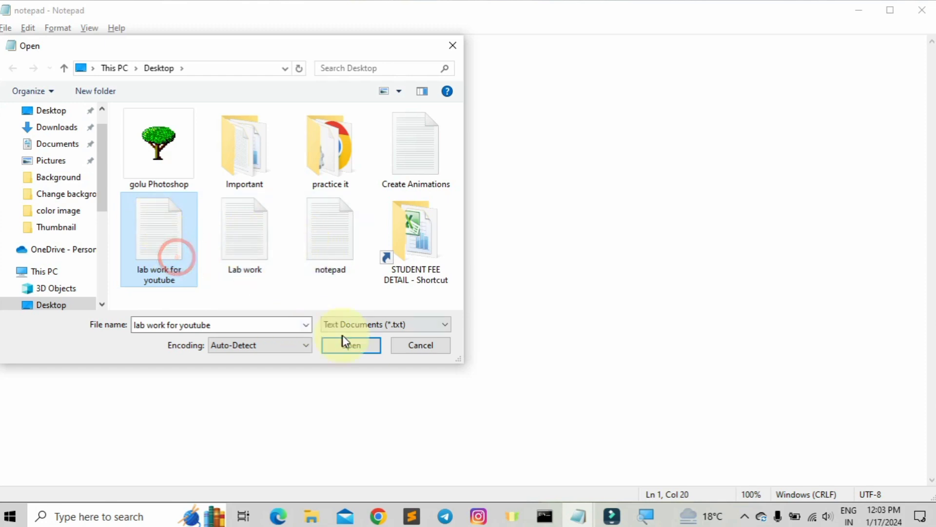
pyautogui.click(350, 345)
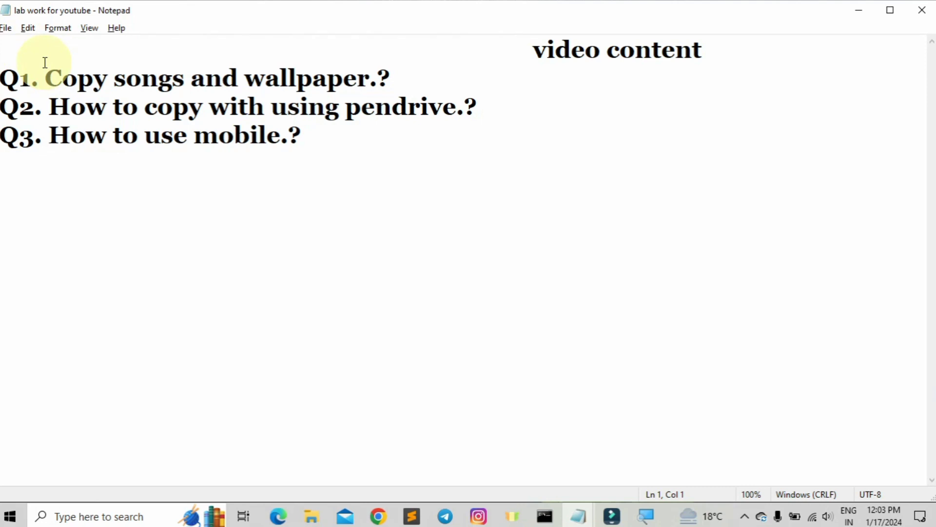
# Reopen the 'notepad' file from the Desktop with Ctrl+O in place of the current document
pyautogui.hotkey('ctrl', 'o')
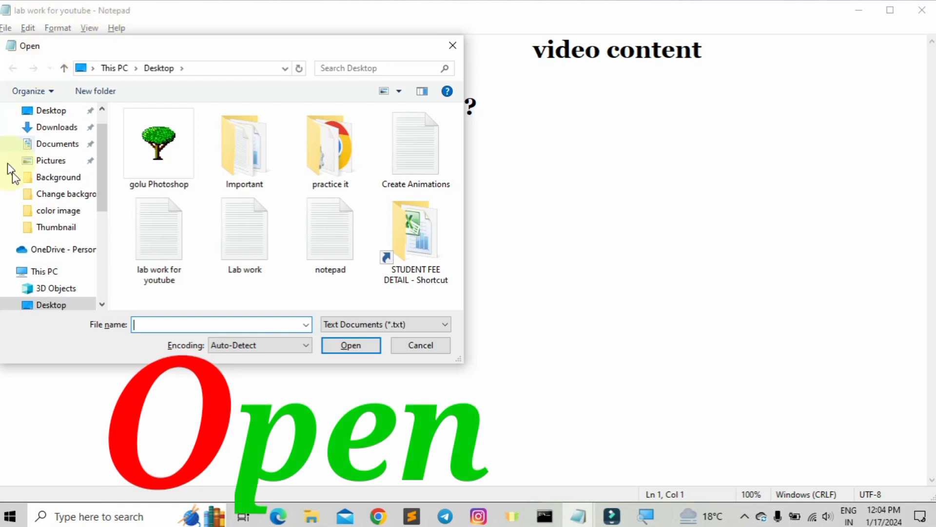
pyautogui.click(298, 254)
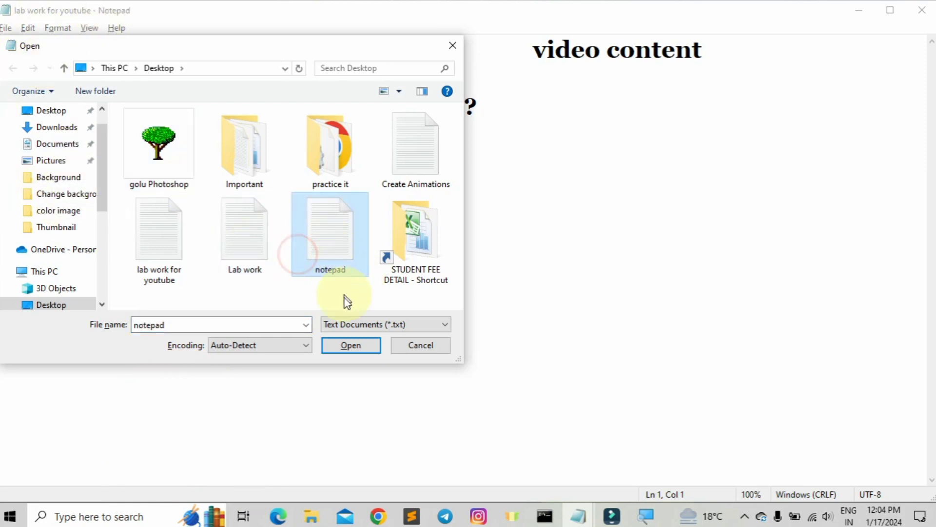
pyautogui.click(350, 345)
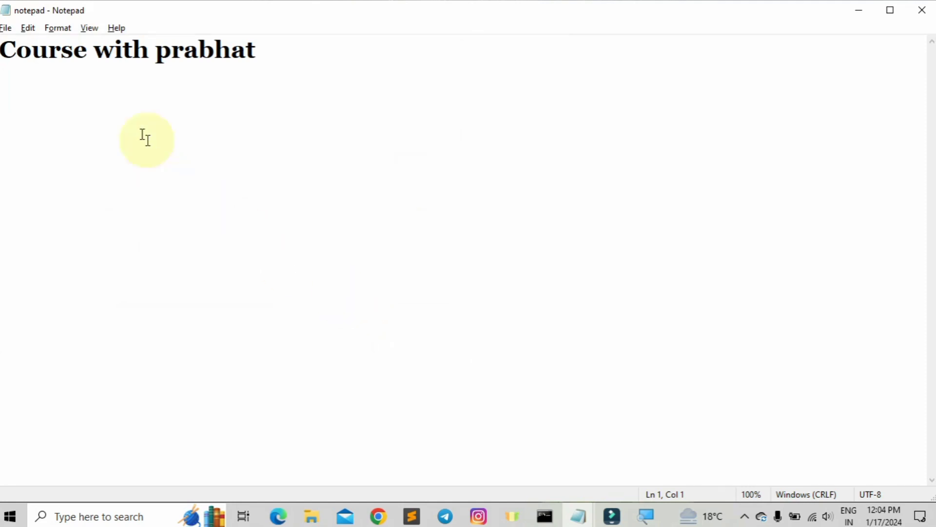
# Type 'Jharkhand' on a new second line after 'Course with prabhat' and save
pyautogui.click(6, 30)
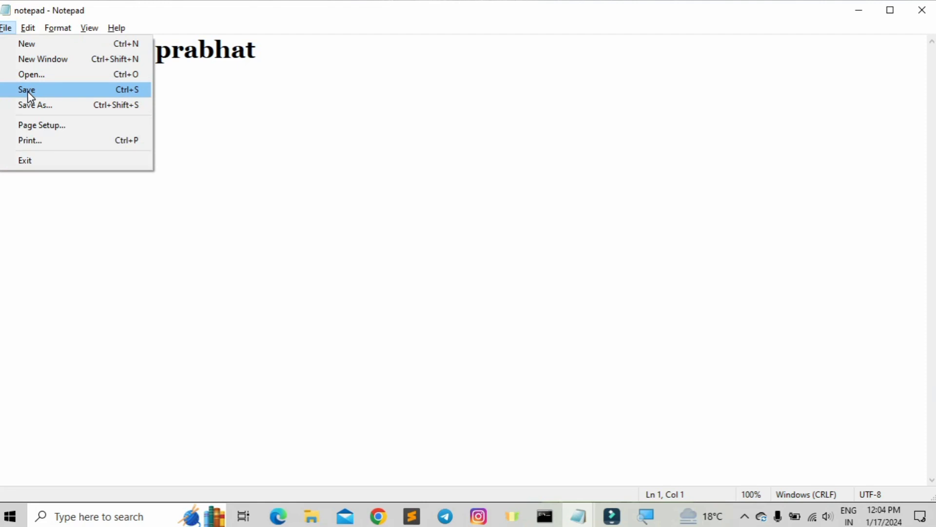
pyautogui.click(256, 51)
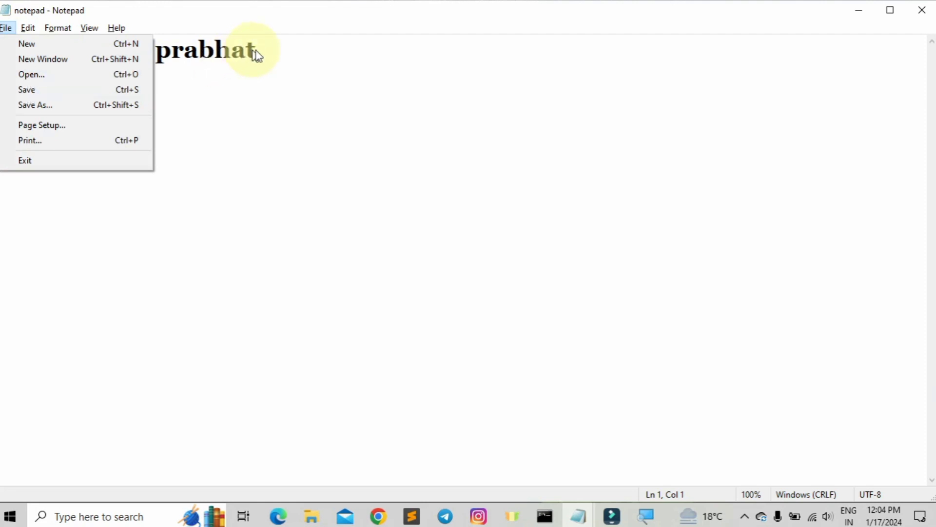
pyautogui.press('Return')
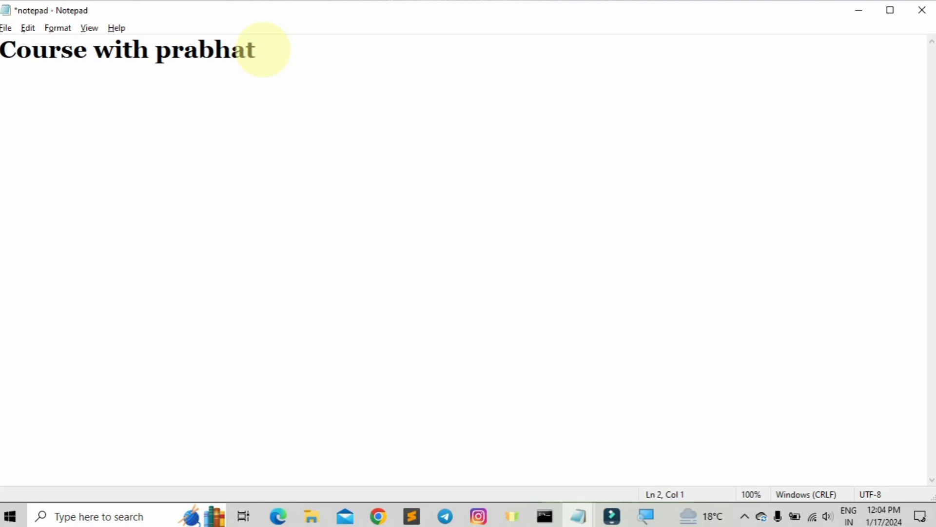
pyautogui.write('Jhar')
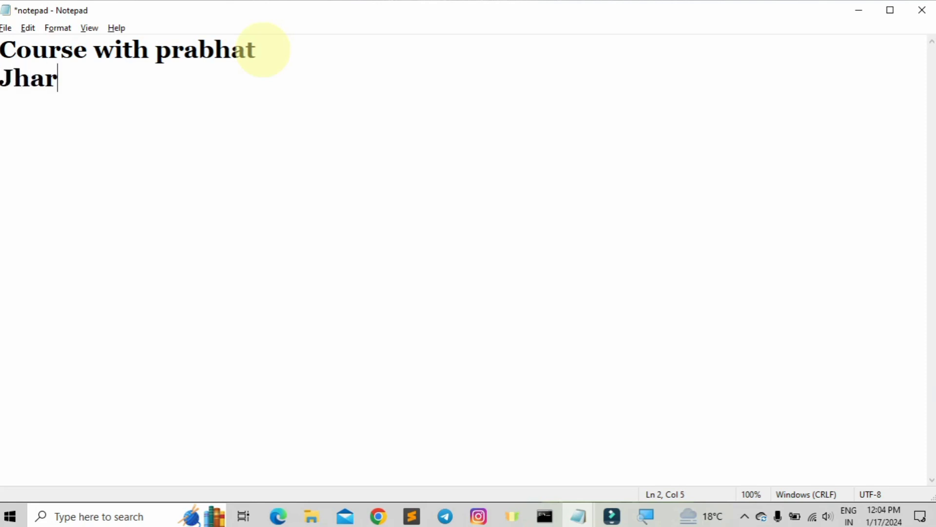
pyautogui.write('khna')
pyautogui.press('BackSpace')
pyautogui.press('BackSpace')
pyautogui.write('an')
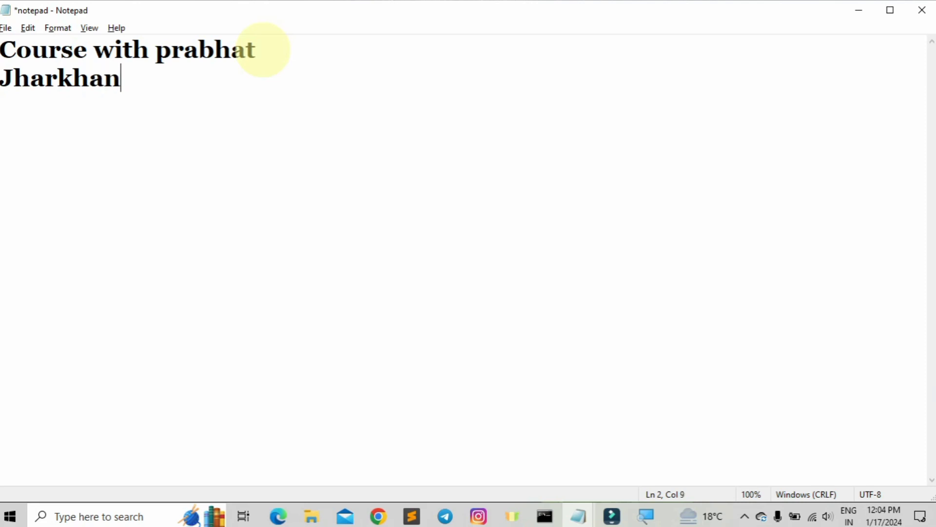
pyautogui.write('d')
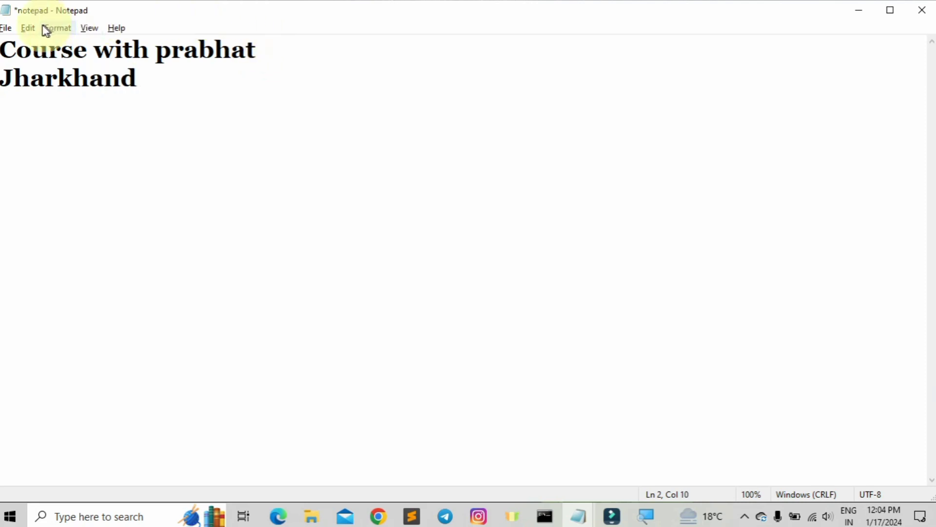
pyautogui.click(4, 29)
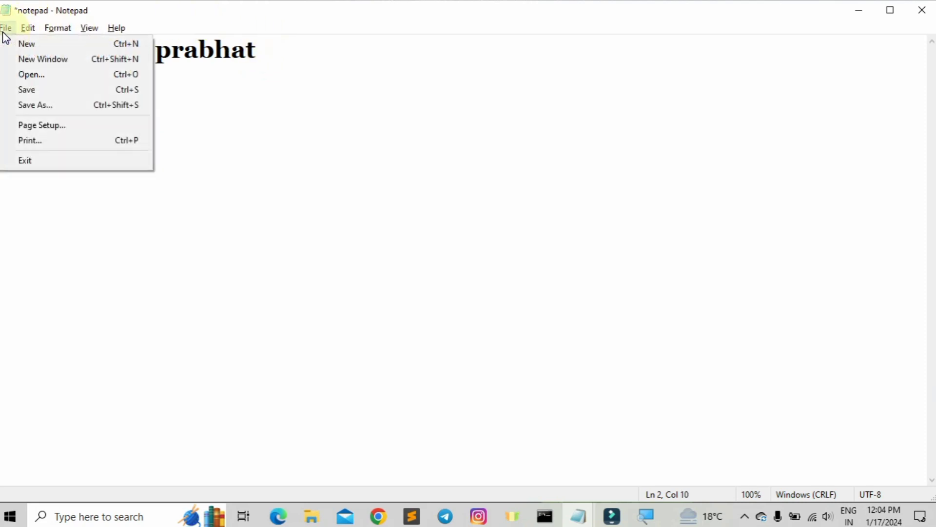
pyautogui.click(28, 90)
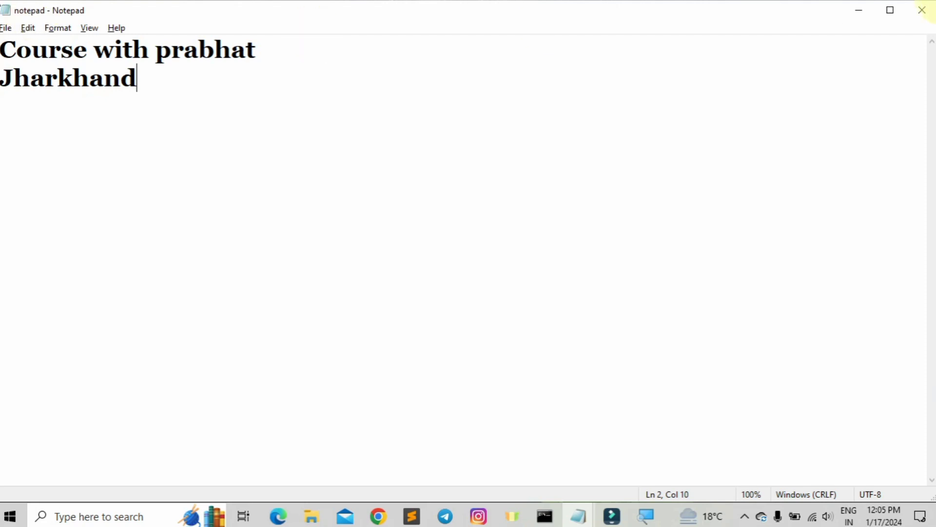
pyautogui.click(924, 11)
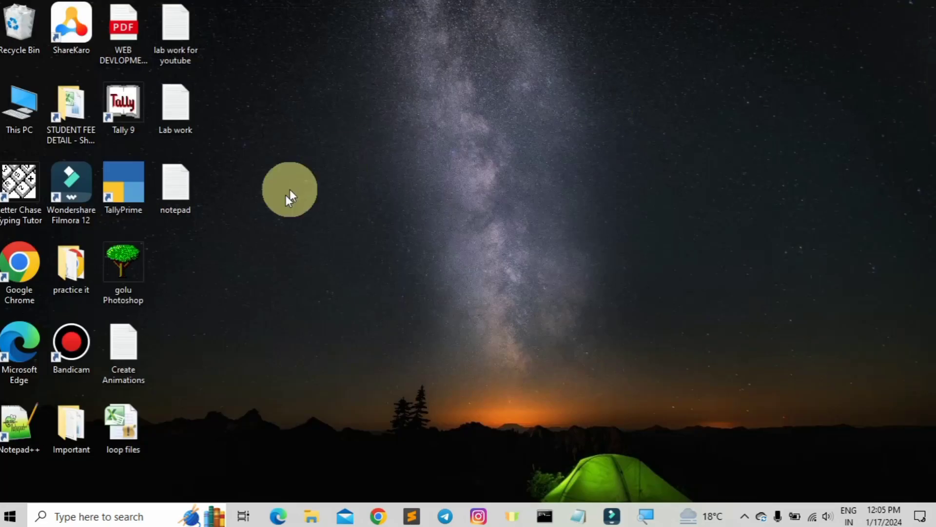
pyautogui.doubleClick(172, 191)
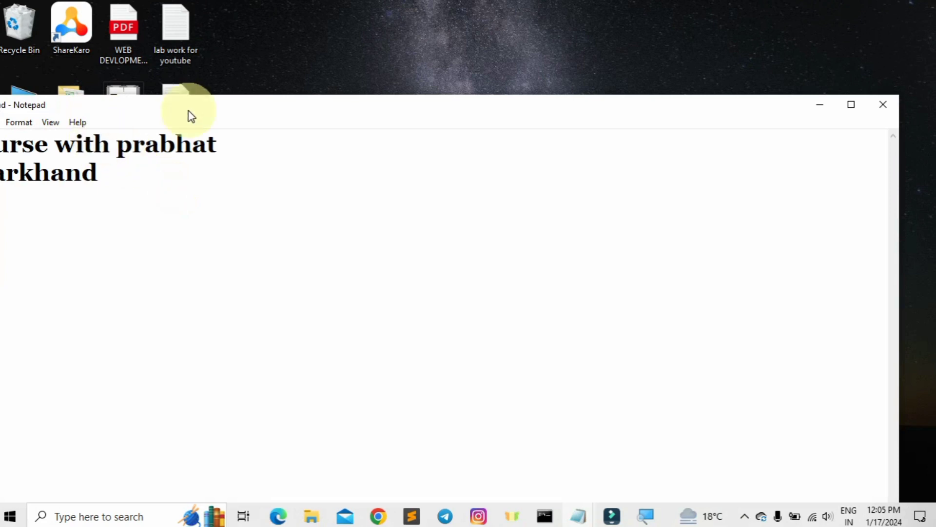
pyautogui.doubleClick(188, 111)
pyautogui.moveTo(151, 77); pyautogui.dragTo(2, 75)
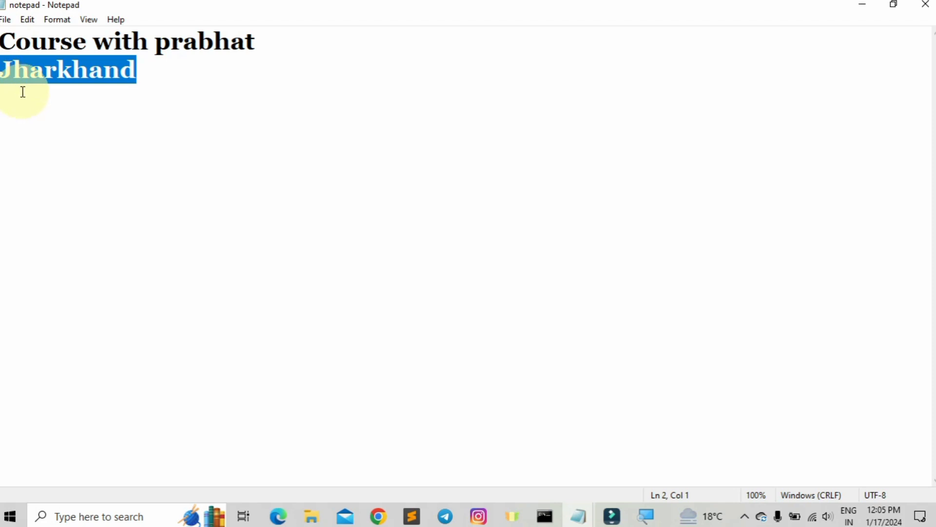
pyautogui.click(149, 84)
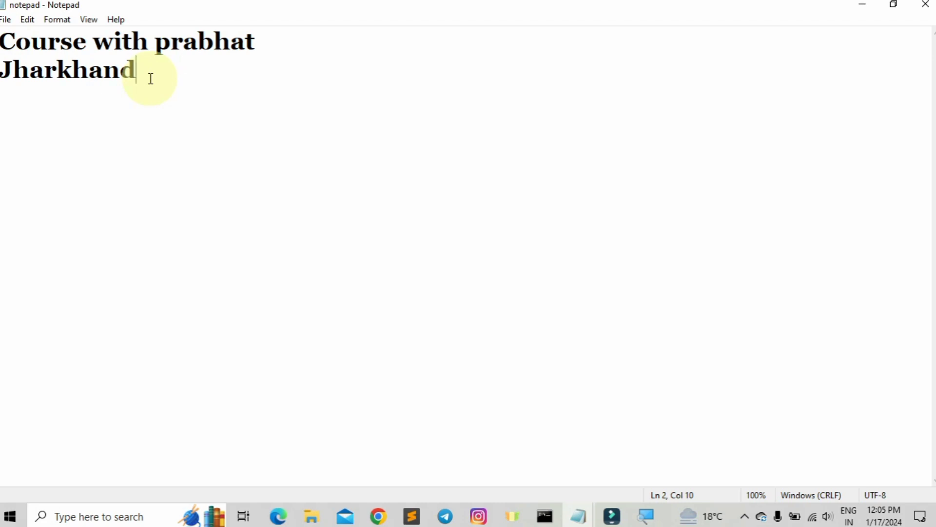
# Save the two-line document as 'PCE' on the Desktop with Save As
pyautogui.click(5, 21)
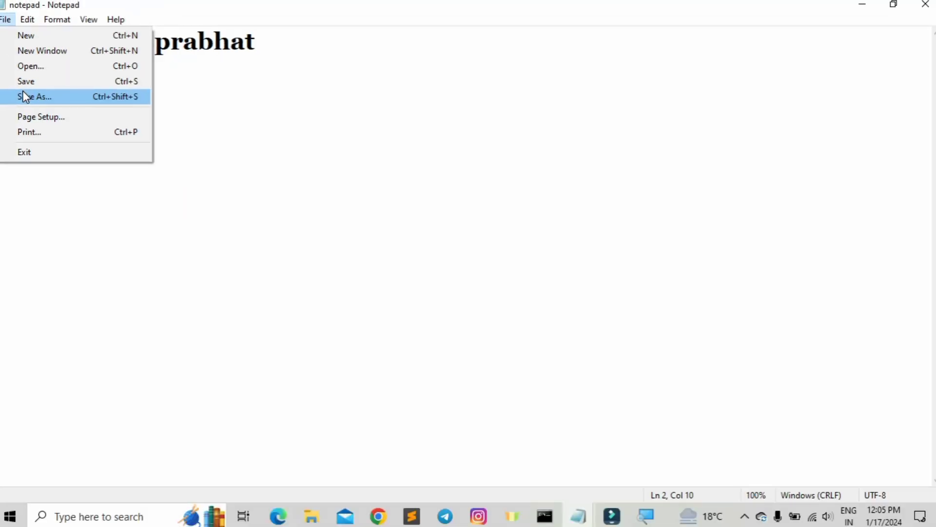
pyautogui.click(23, 94)
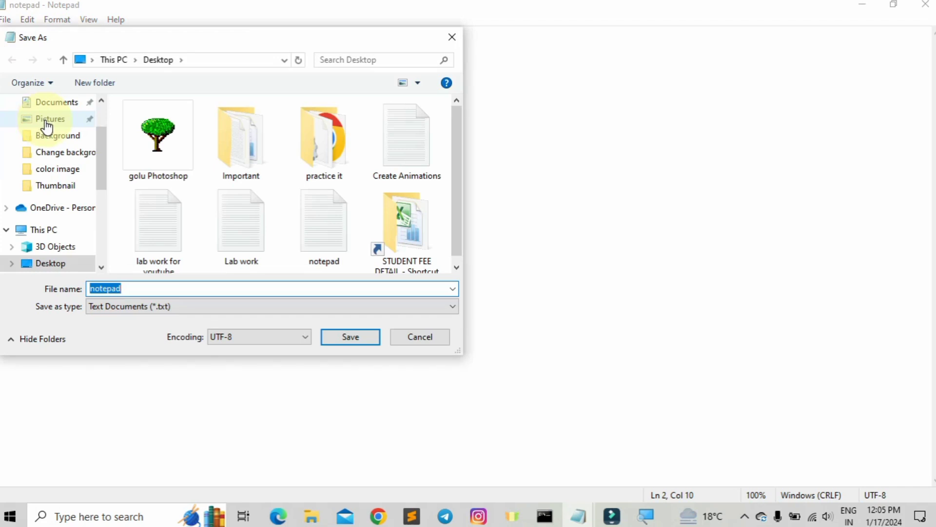
pyautogui.click(162, 290)
pyautogui.press('BackSpace')
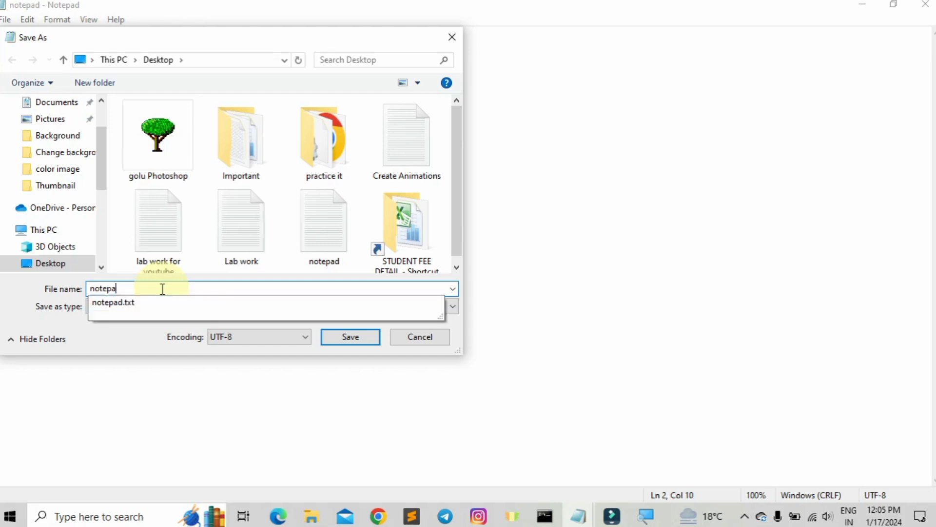
pyautogui.press('BackSpace')
pyautogui.press('BackSpace')
pyautogui.press('BackSpace')
pyautogui.press('BackSpace')
pyautogui.press('BackSpace')
pyautogui.press('BackSpace')
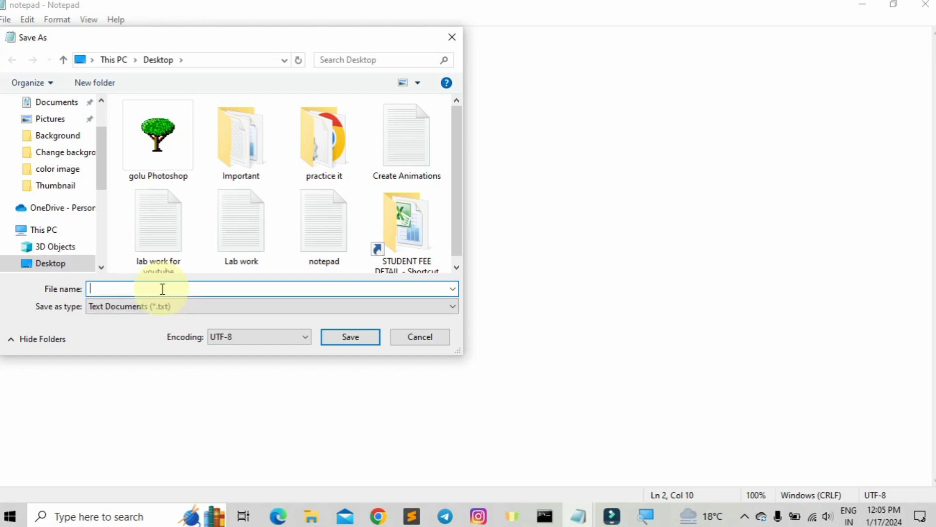
pyautogui.write('PCE')
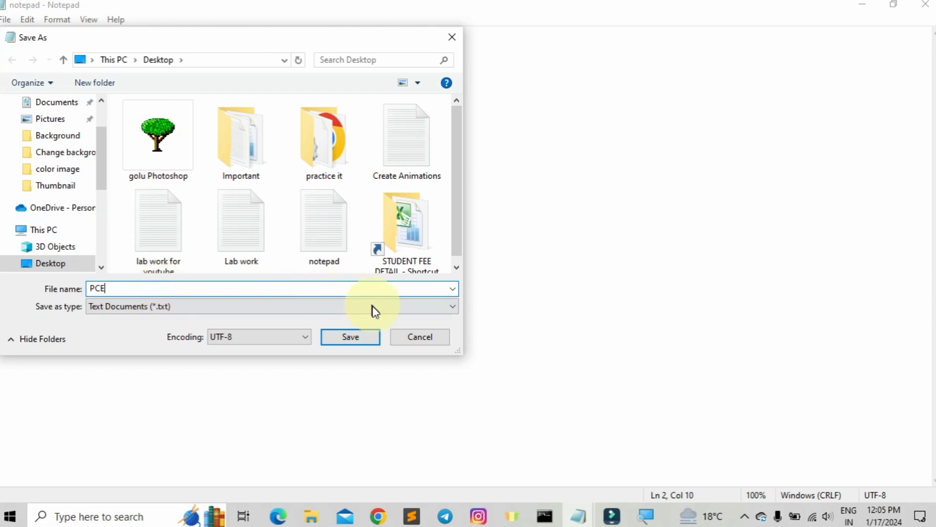
pyautogui.click(372, 339)
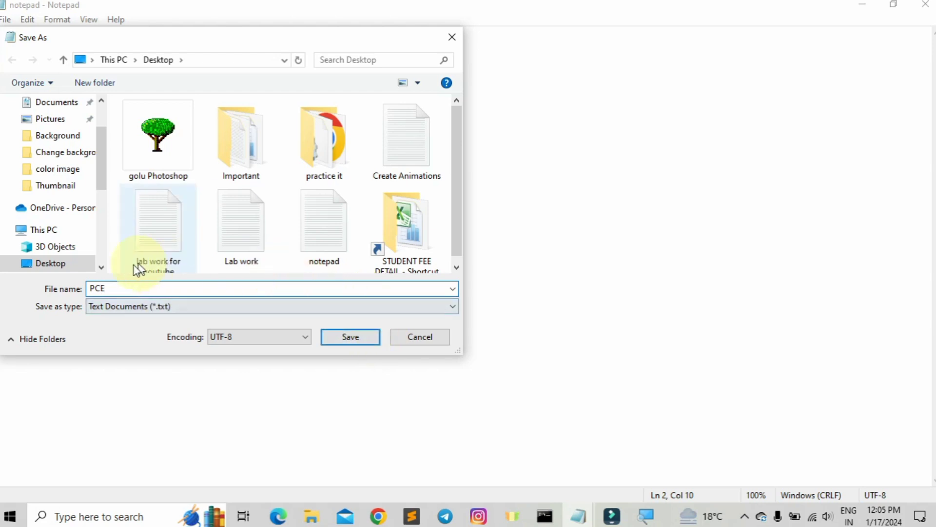
pyautogui.click(343, 338)
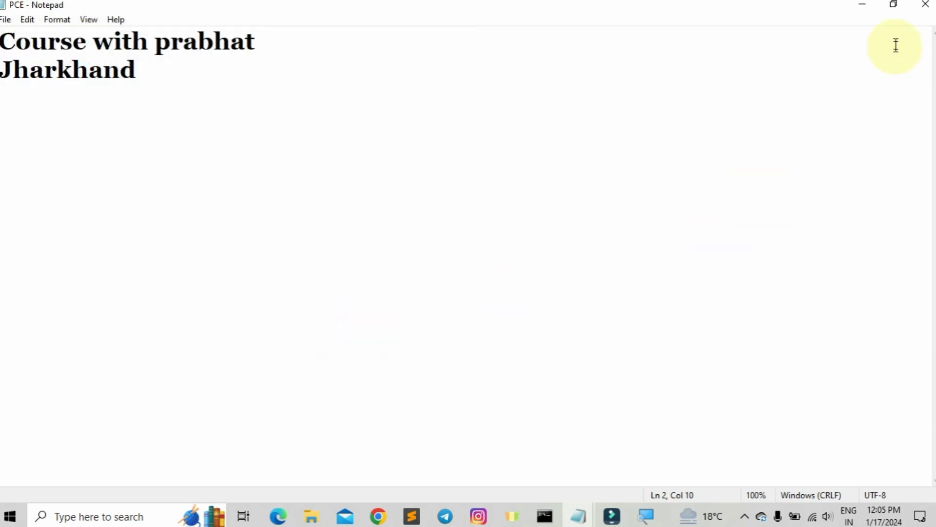
# Reopen the PCE text file from the desktop and maximize its Notepad window
pyautogui.click(863, 6)
pyautogui.click(520, 111)
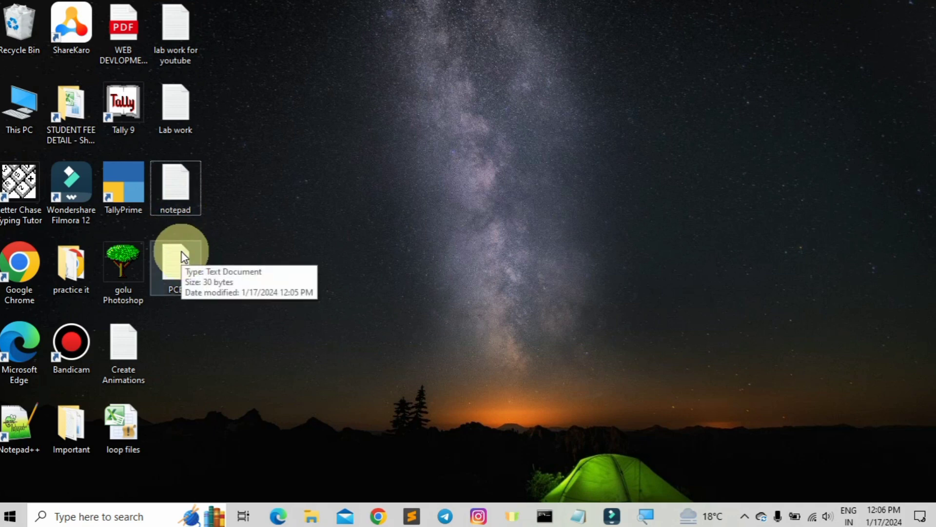
pyautogui.click(178, 190)
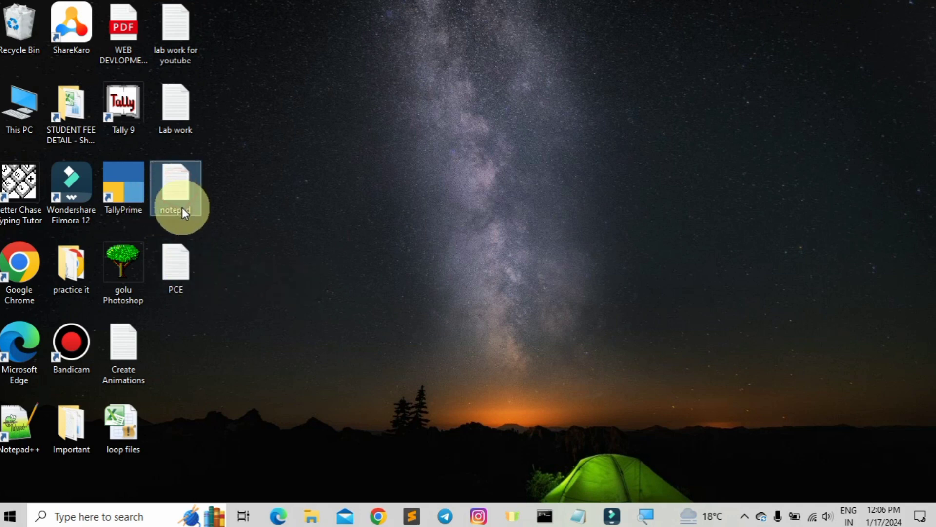
pyautogui.click(177, 277)
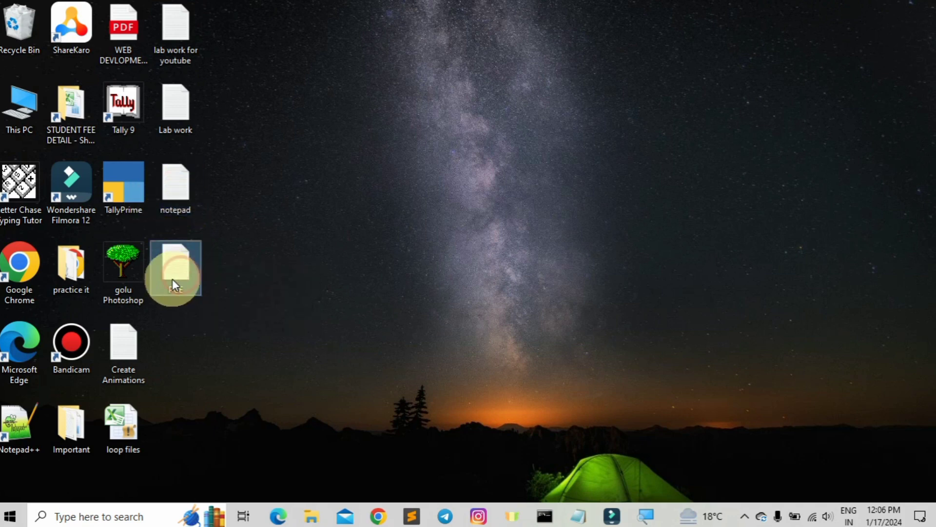
pyautogui.click(177, 271)
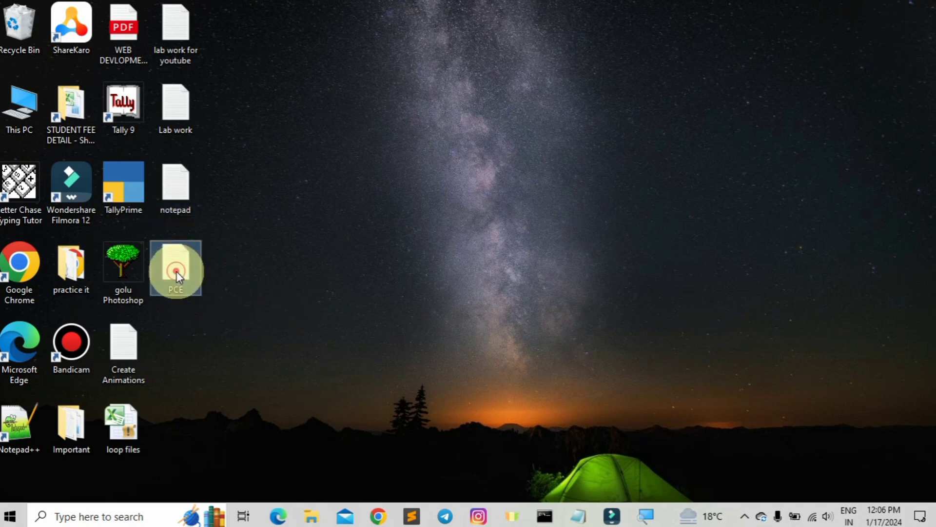
pyautogui.hotkey('alt', 'Tab')
pyautogui.click(319, 283)
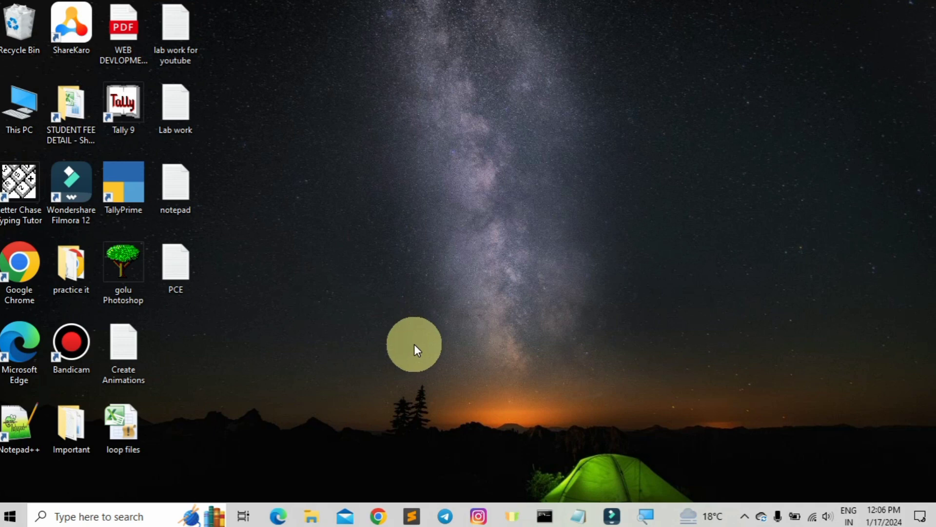
pyautogui.doubleClick(171, 263)
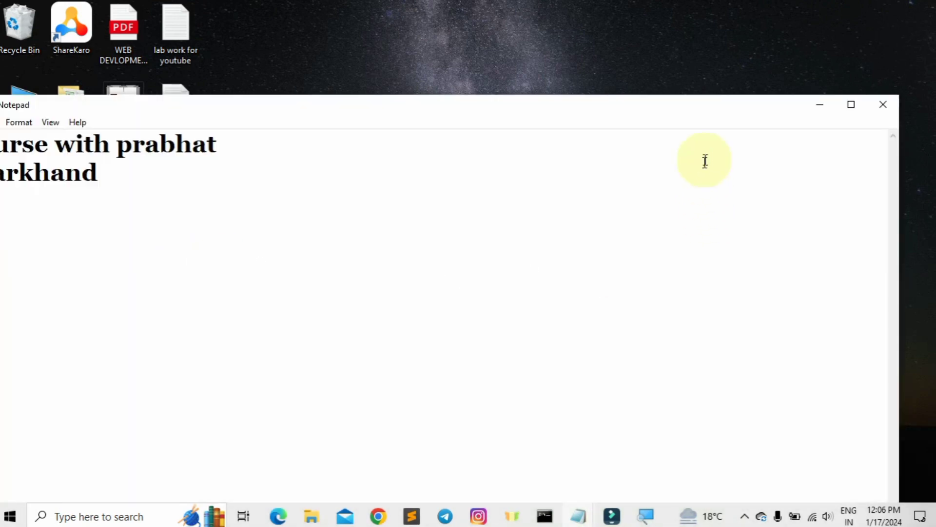
pyautogui.click(852, 104)
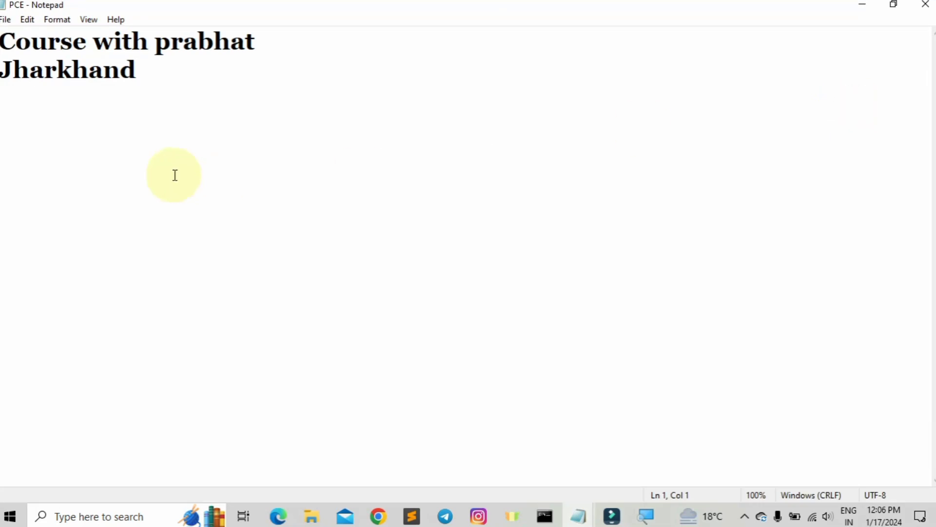
# Open Notepad's File menu for the PCE document
pyautogui.click(6, 19)
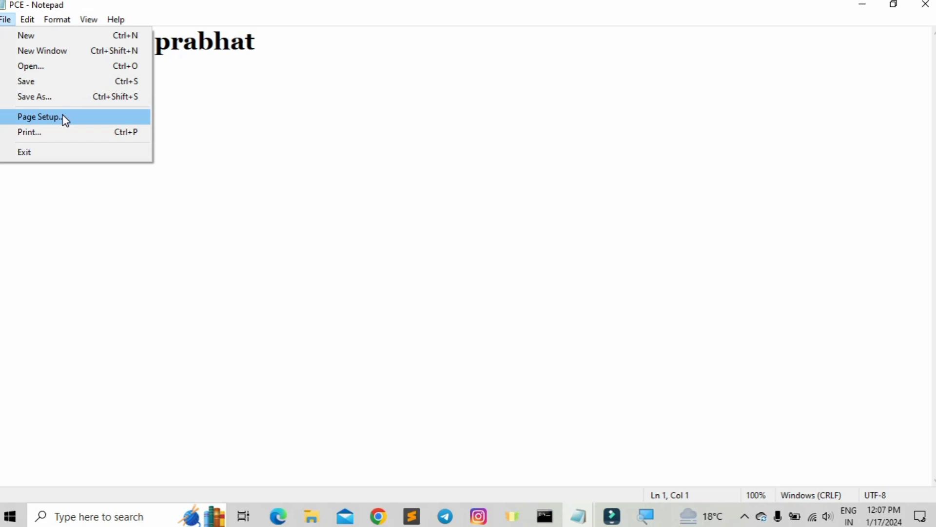
# In Page Setup, choose A4 paper size and Landscape orientation, then confirm
pyautogui.click(66, 120)
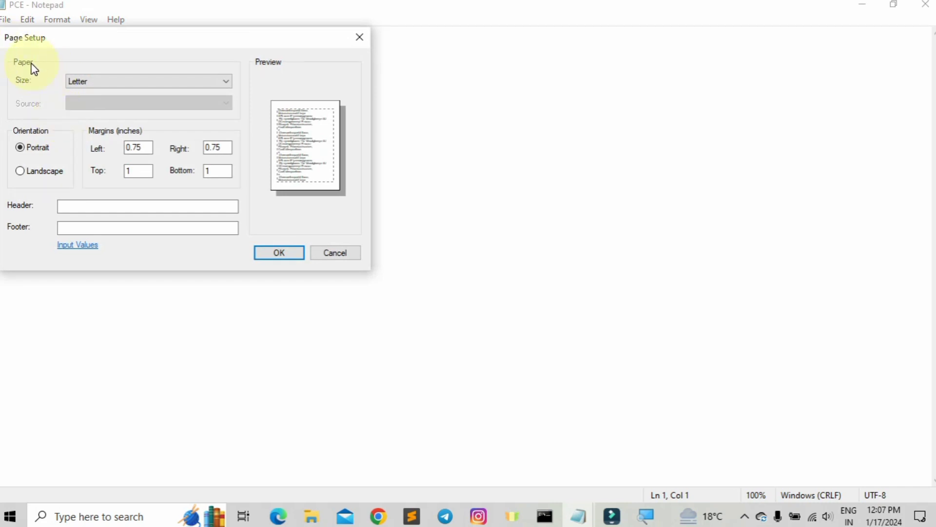
pyautogui.click(109, 83)
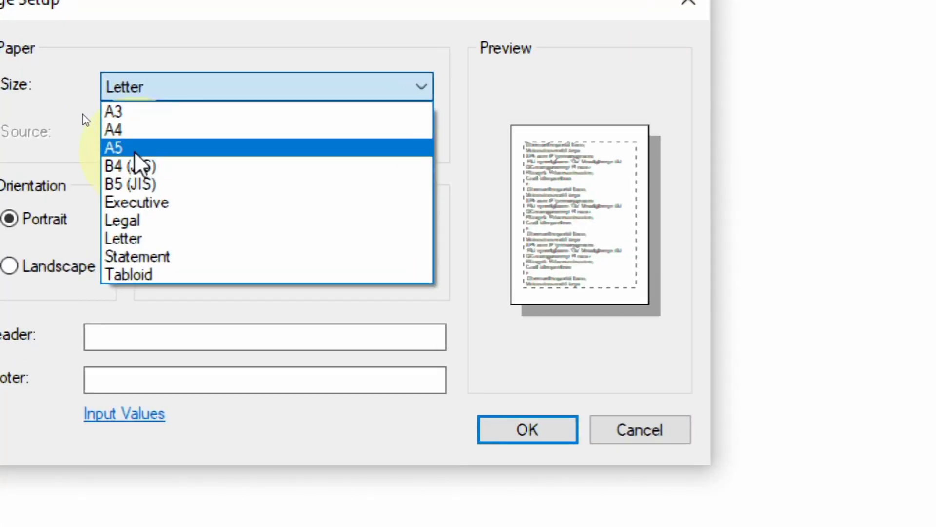
pyautogui.click(130, 129)
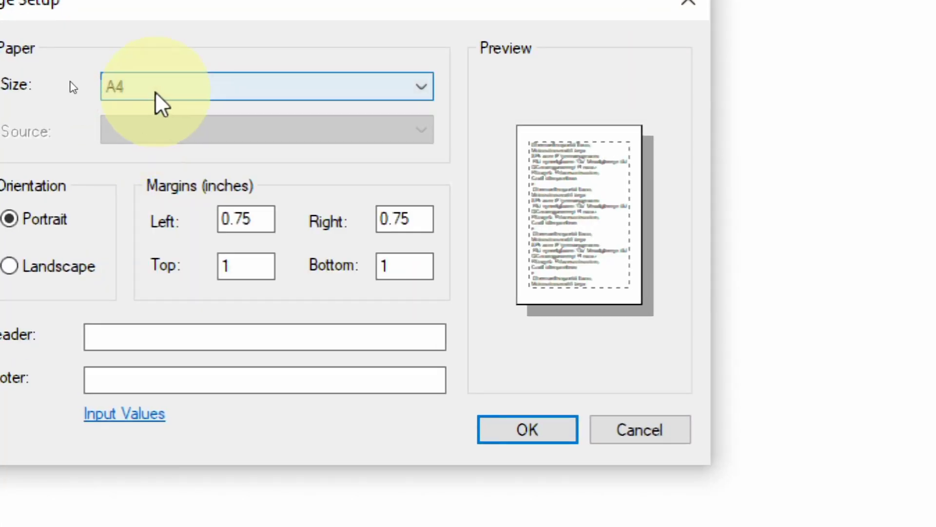
pyautogui.click(118, 90)
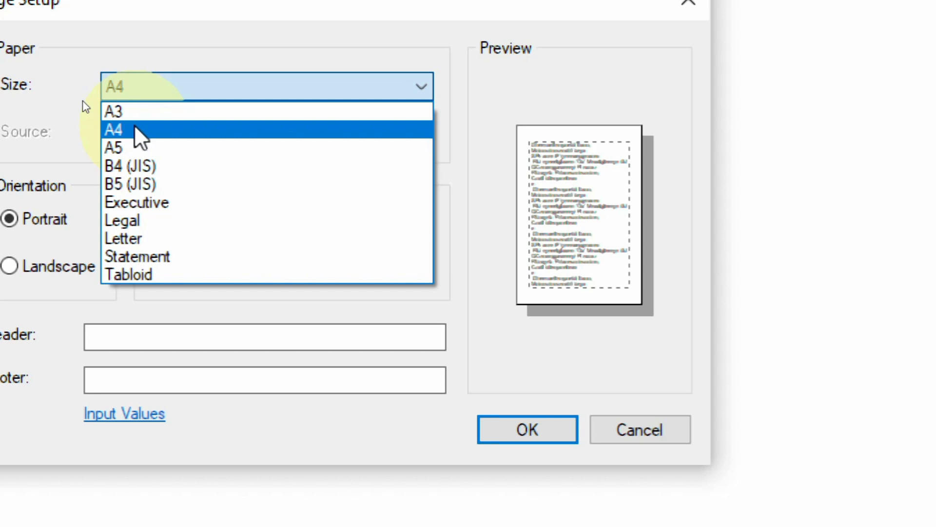
pyautogui.click(137, 130)
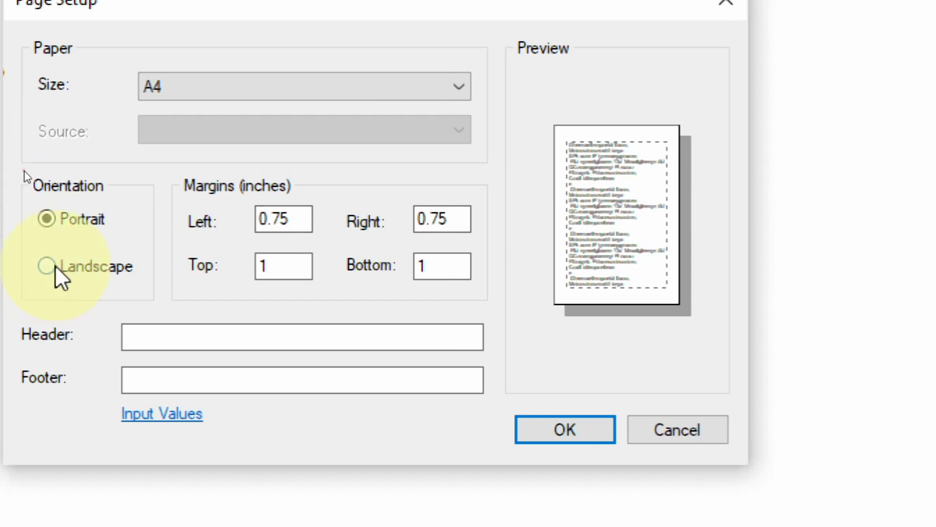
pyautogui.click(53, 266)
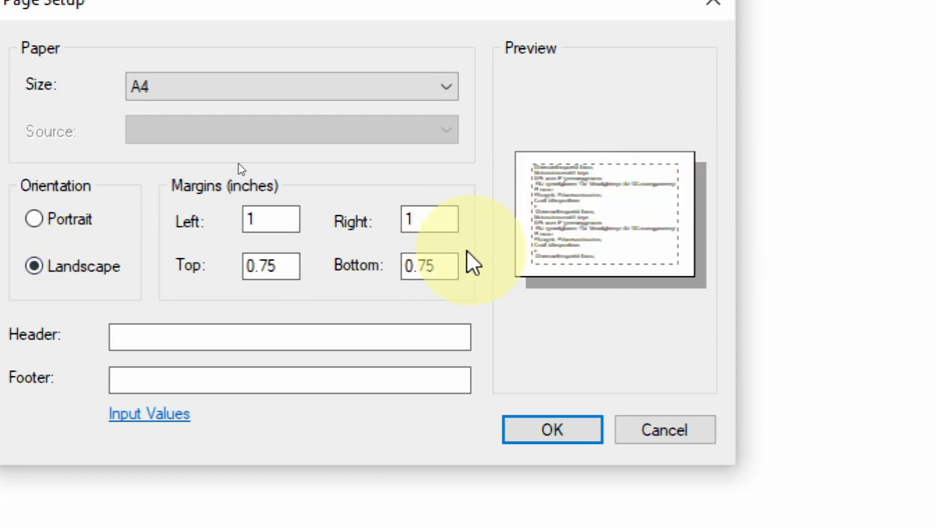
pyautogui.click(62, 221)
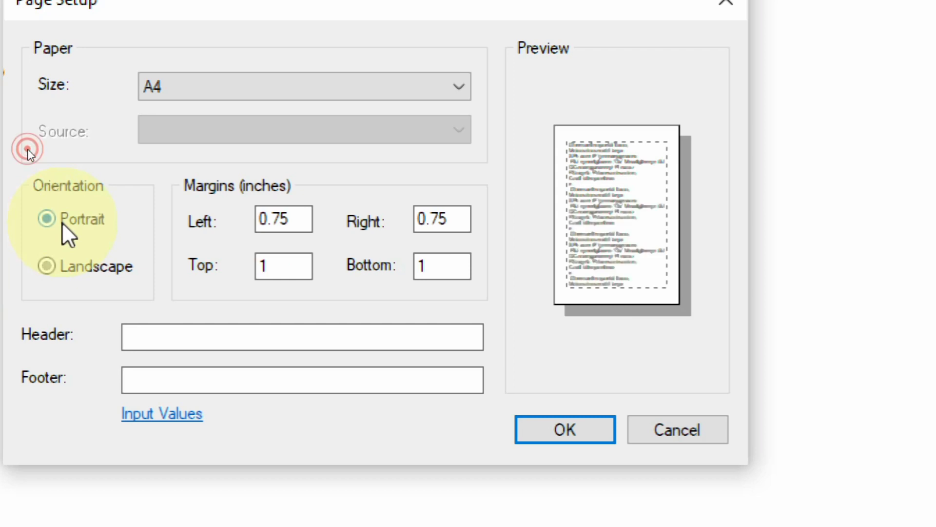
pyautogui.click(51, 266)
pyautogui.click(584, 428)
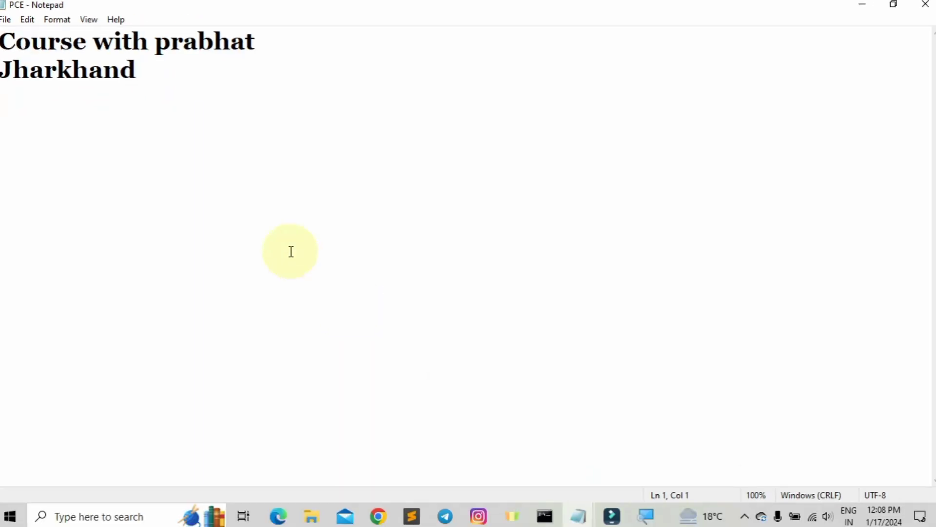
# Print PCE with Microsoft Print to PDF as 'pce' on the Desktop, then show the desktop
pyautogui.click(291, 252)
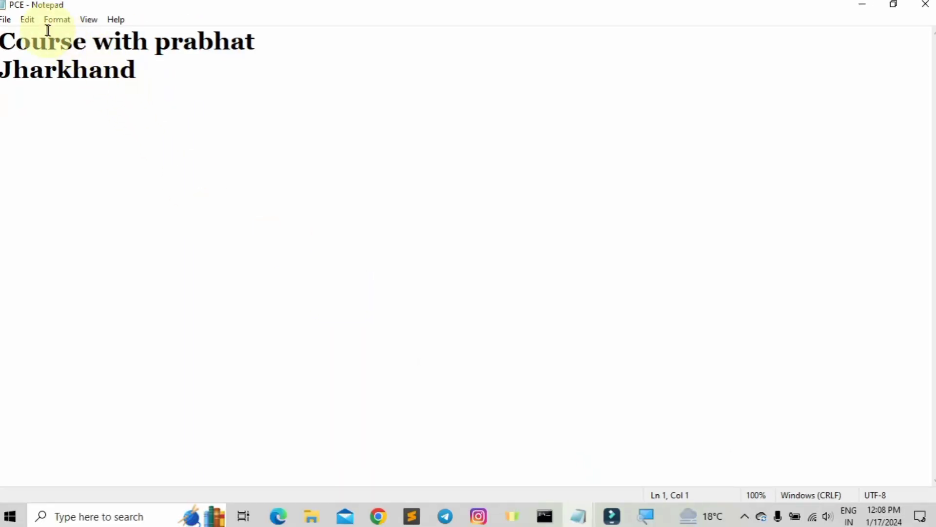
pyautogui.click(5, 21)
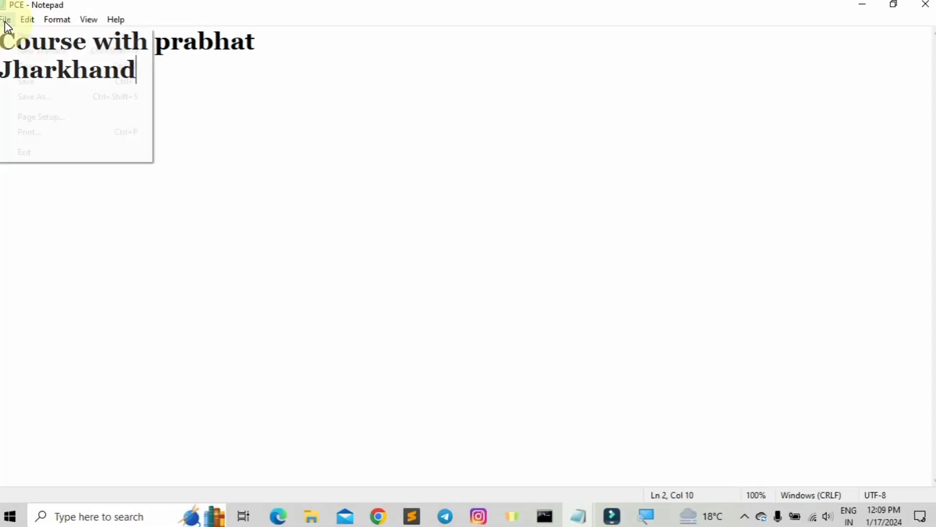
pyautogui.click(23, 134)
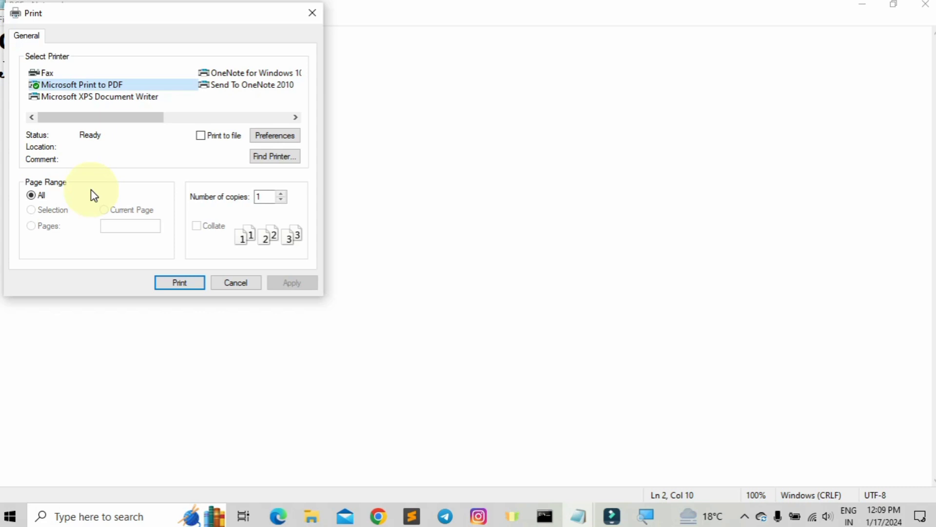
pyautogui.click(179, 283)
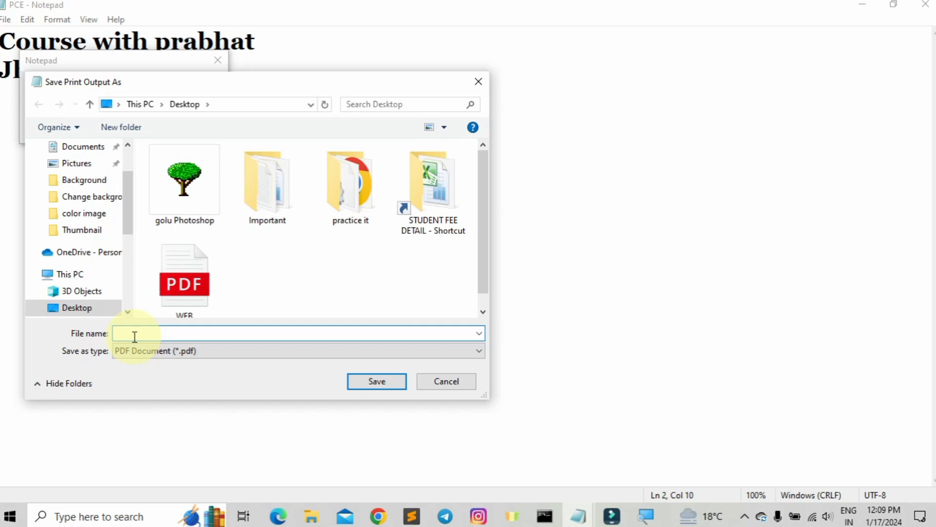
pyautogui.write('pce')
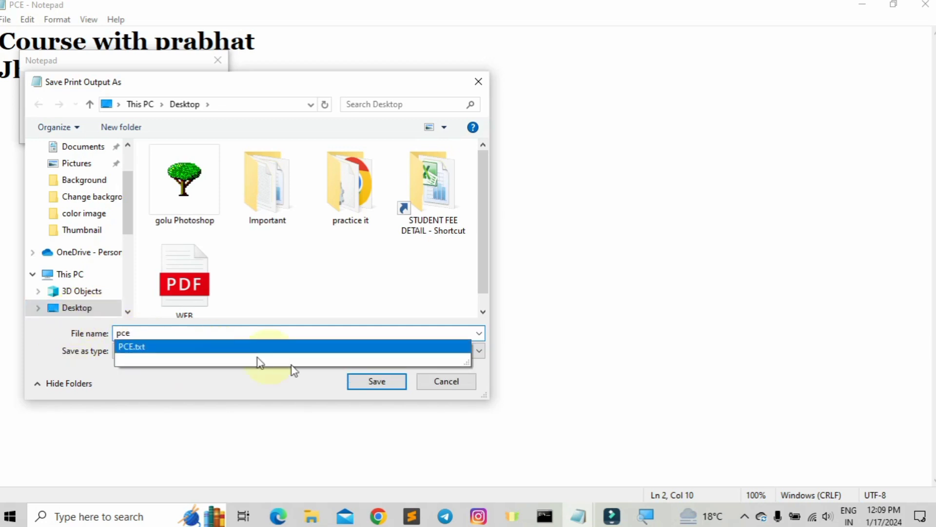
pyautogui.click(351, 381)
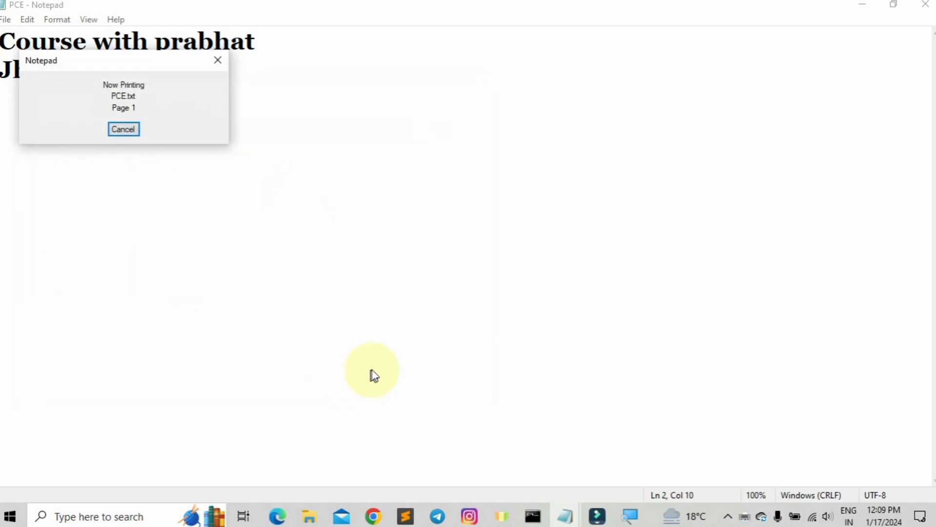
pyautogui.press('super+d')
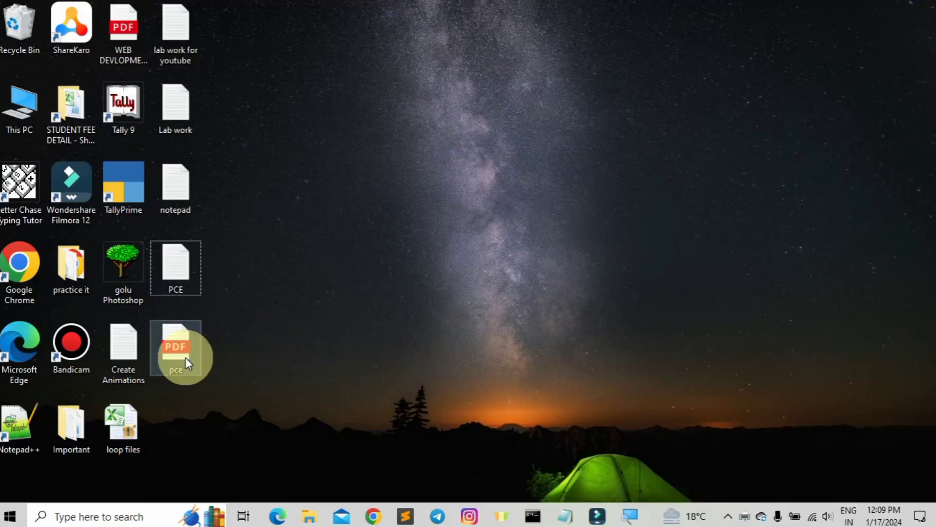
# Open the pce PDF from the desktop in Microsoft Edge
pyautogui.click(180, 352)
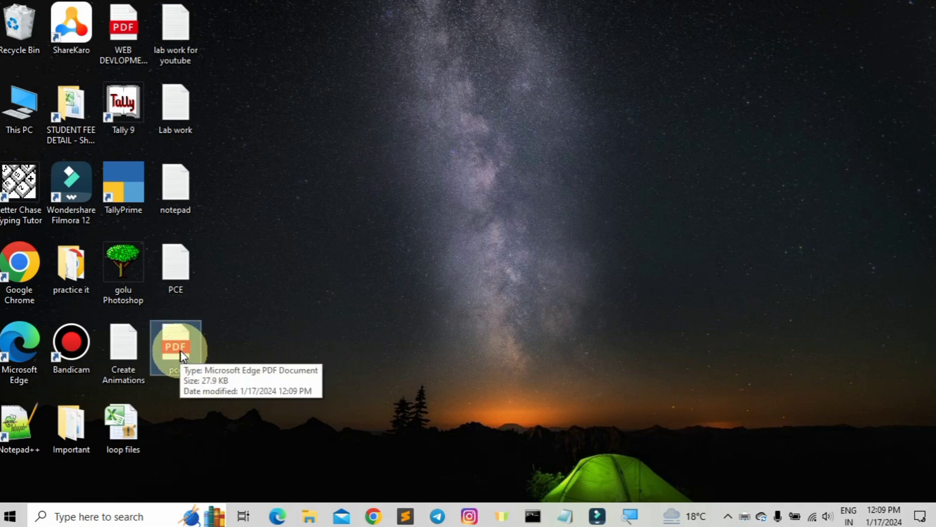
pyautogui.doubleClick(181, 351)
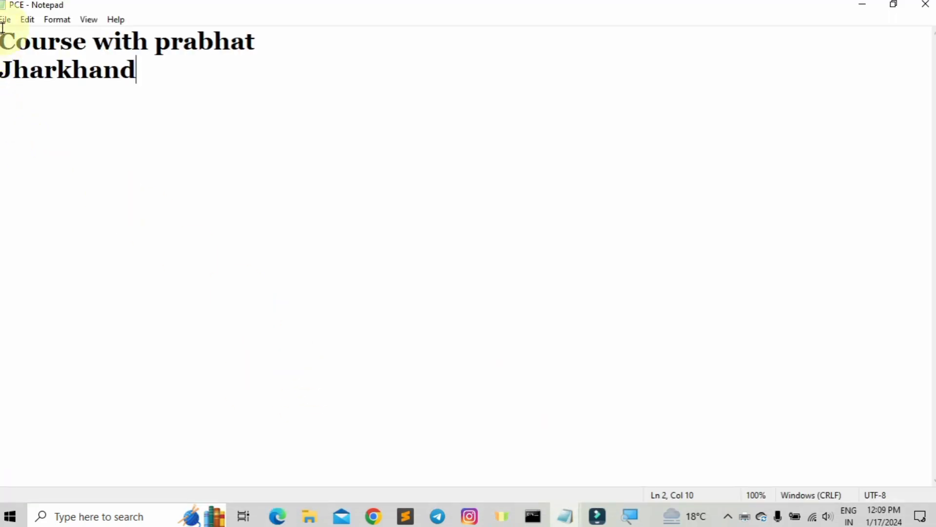
# Look over the pce PDF in Edge, then bring the PCE Notepad window back to front
pyautogui.click(5, 20)
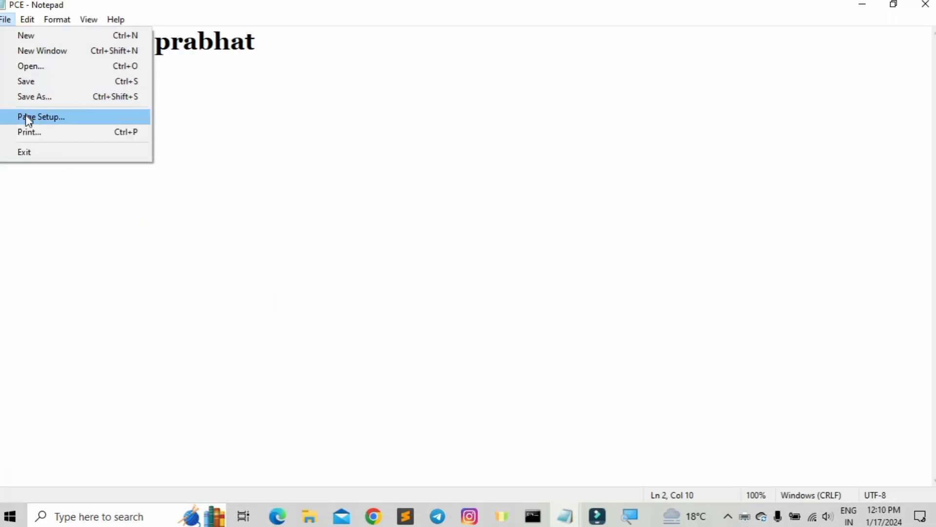
pyautogui.click(32, 151)
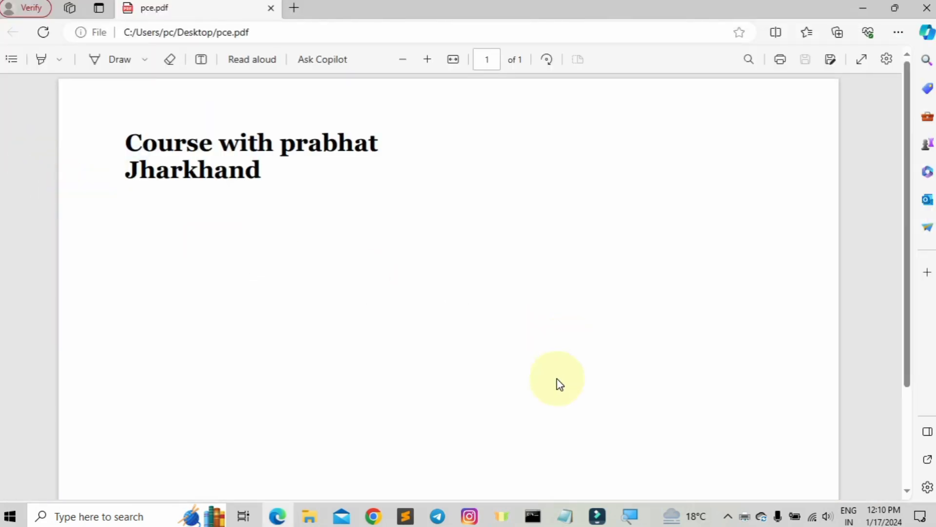
pyautogui.click(566, 515)
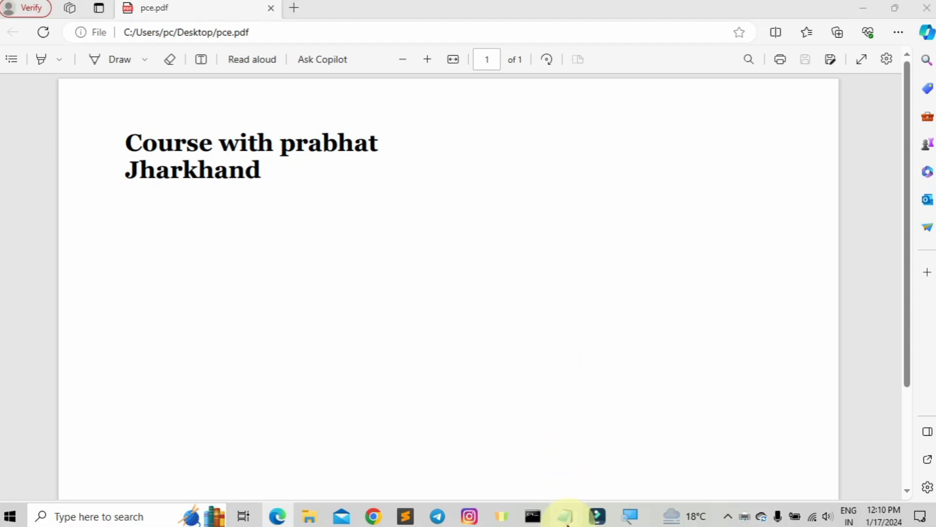
pyautogui.click(600, 465)
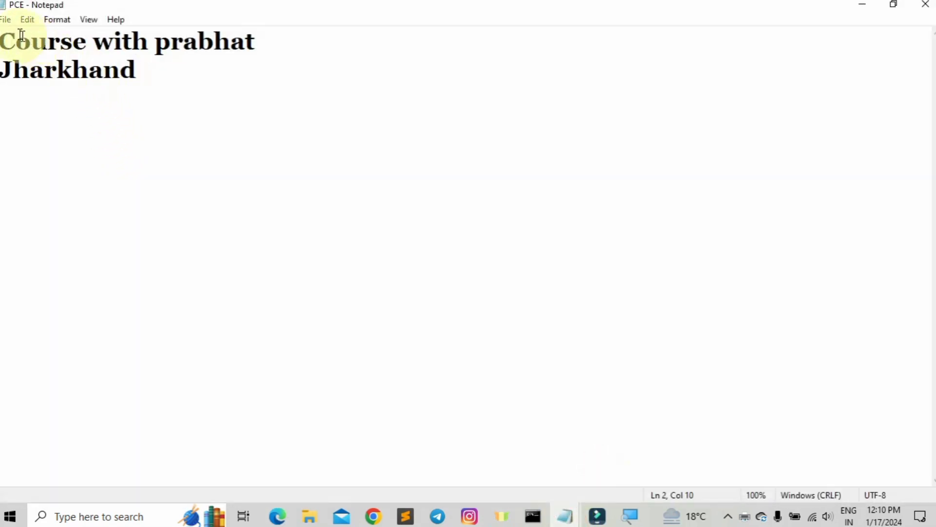
pyautogui.click(6, 19)
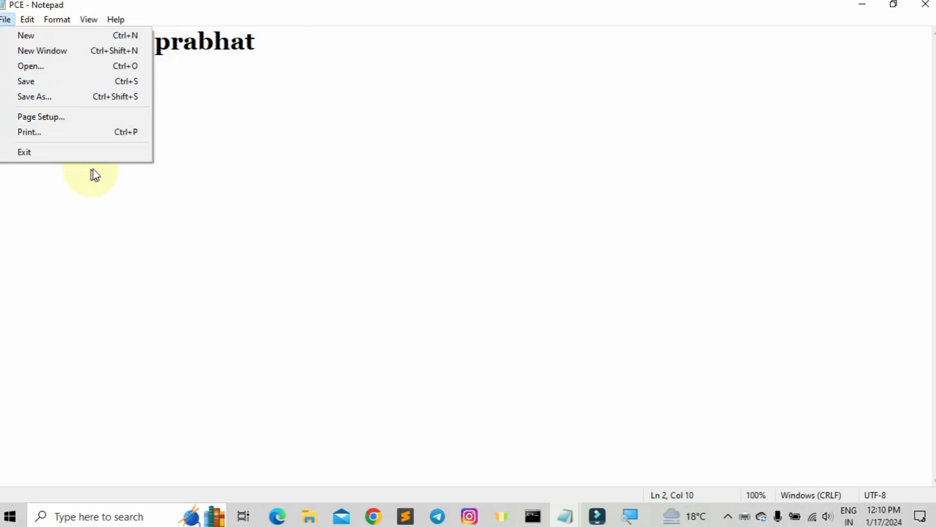
pyautogui.click(194, 162)
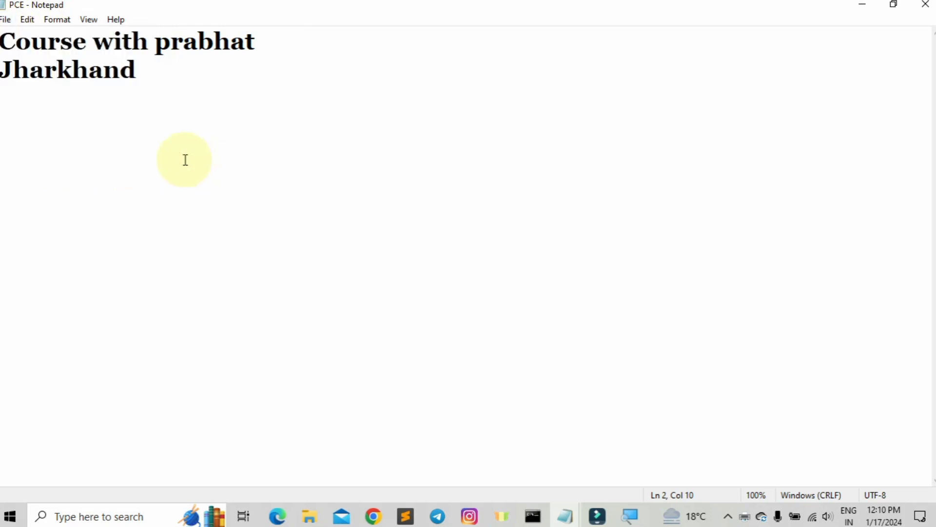